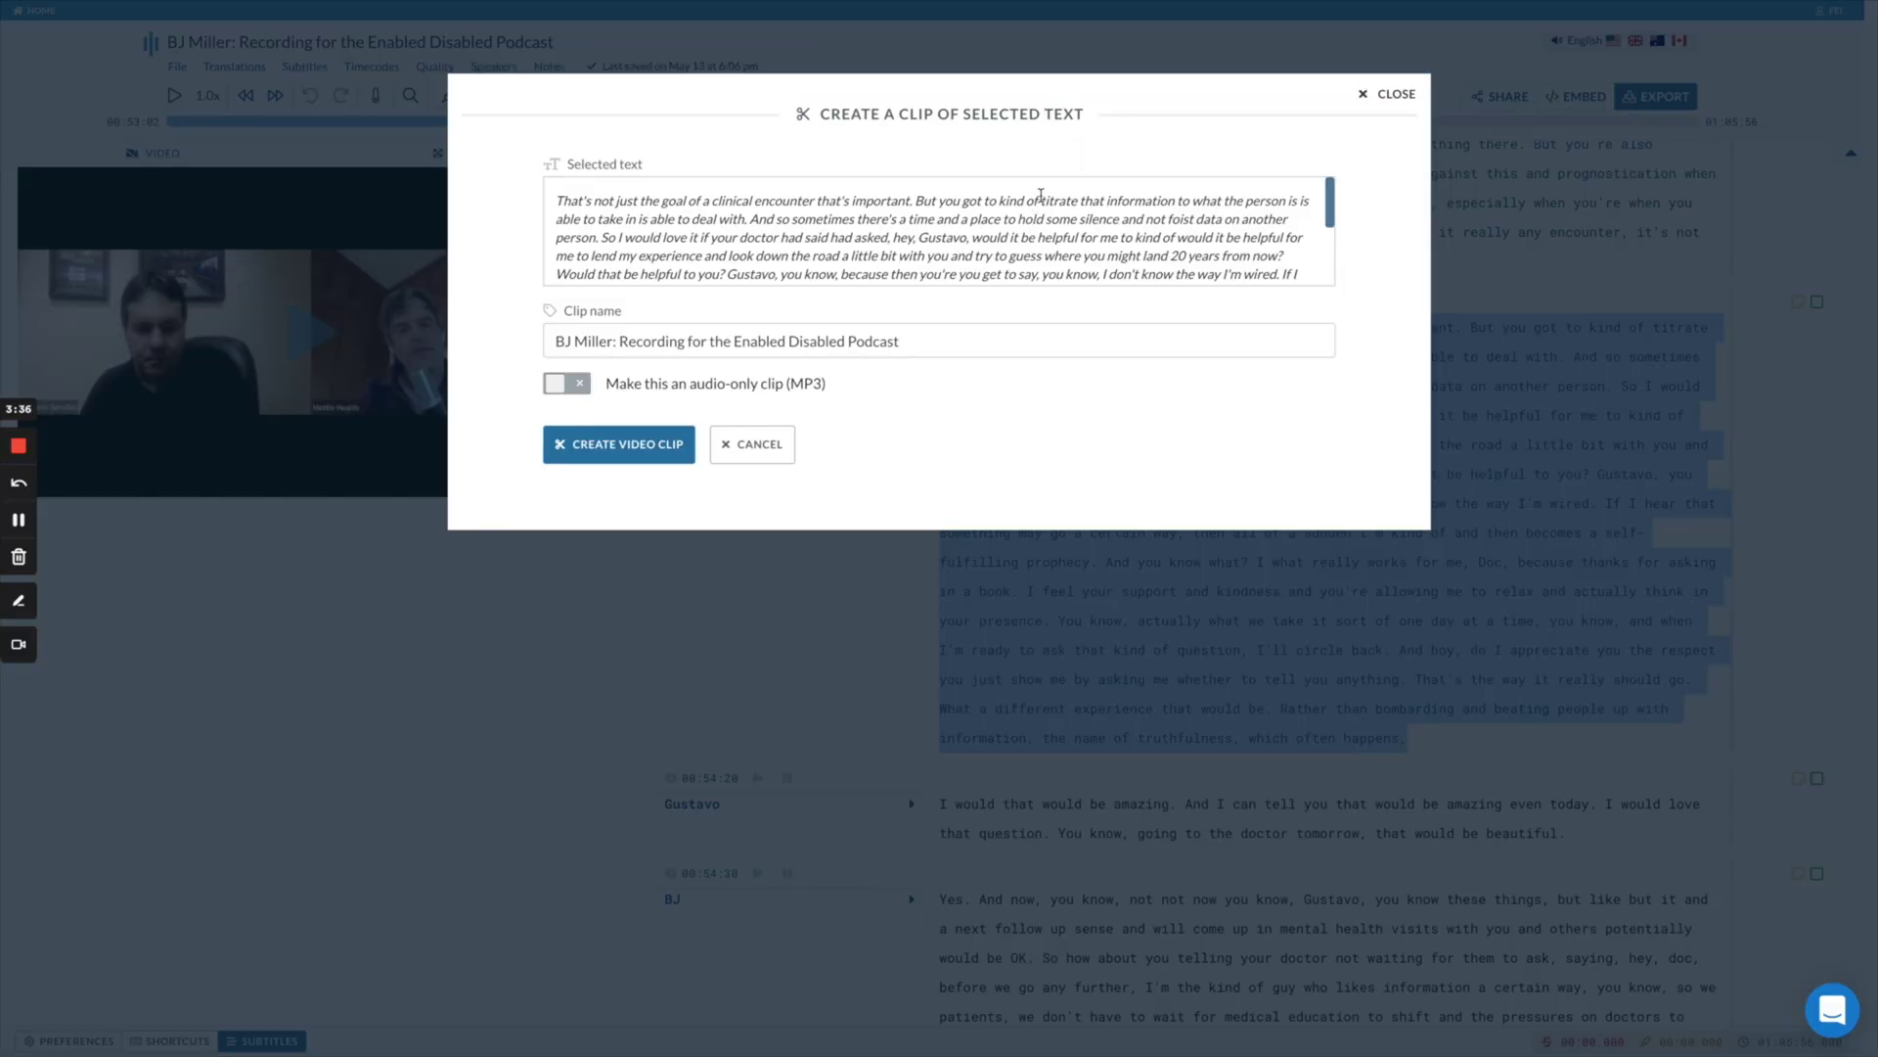
# - Close the clip window, select BJ's whole paragraph, and preview the clip video
pyautogui.click(1384, 95)
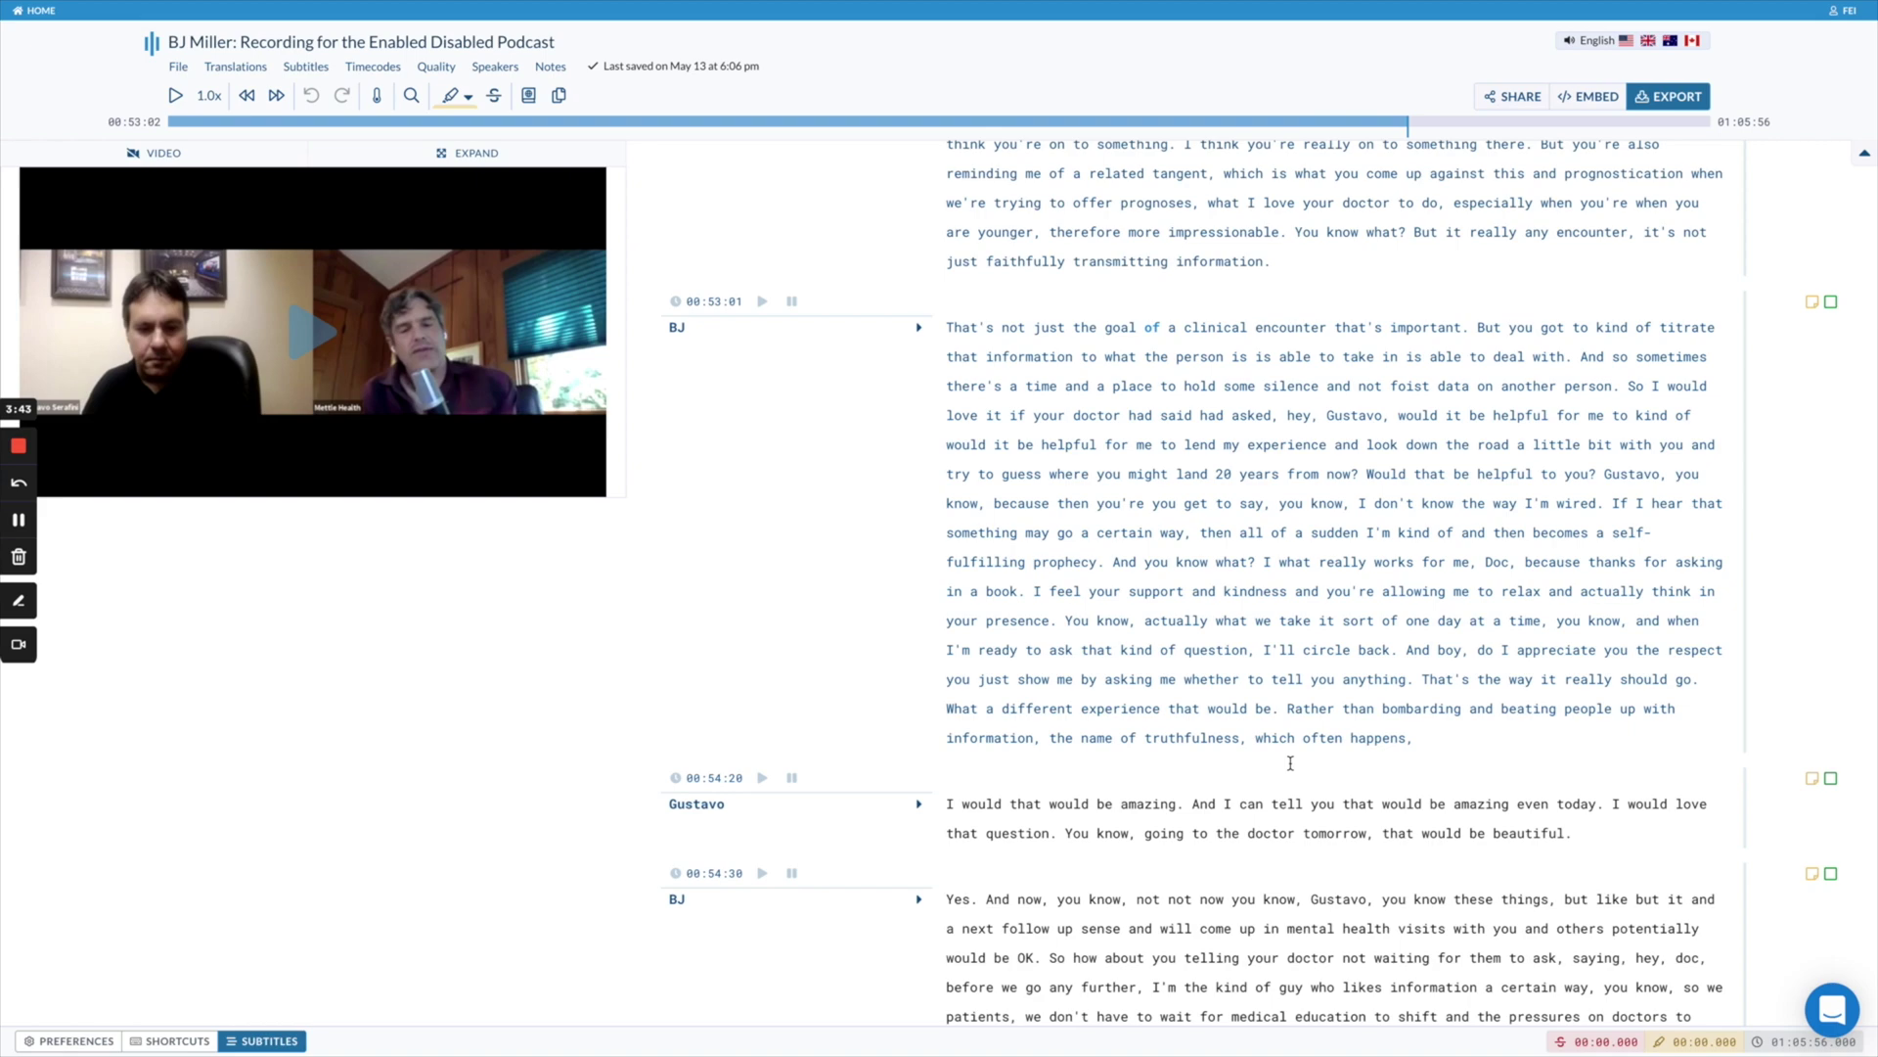
pyautogui.moveTo(947, 327); pyautogui.dragTo(1409, 738)
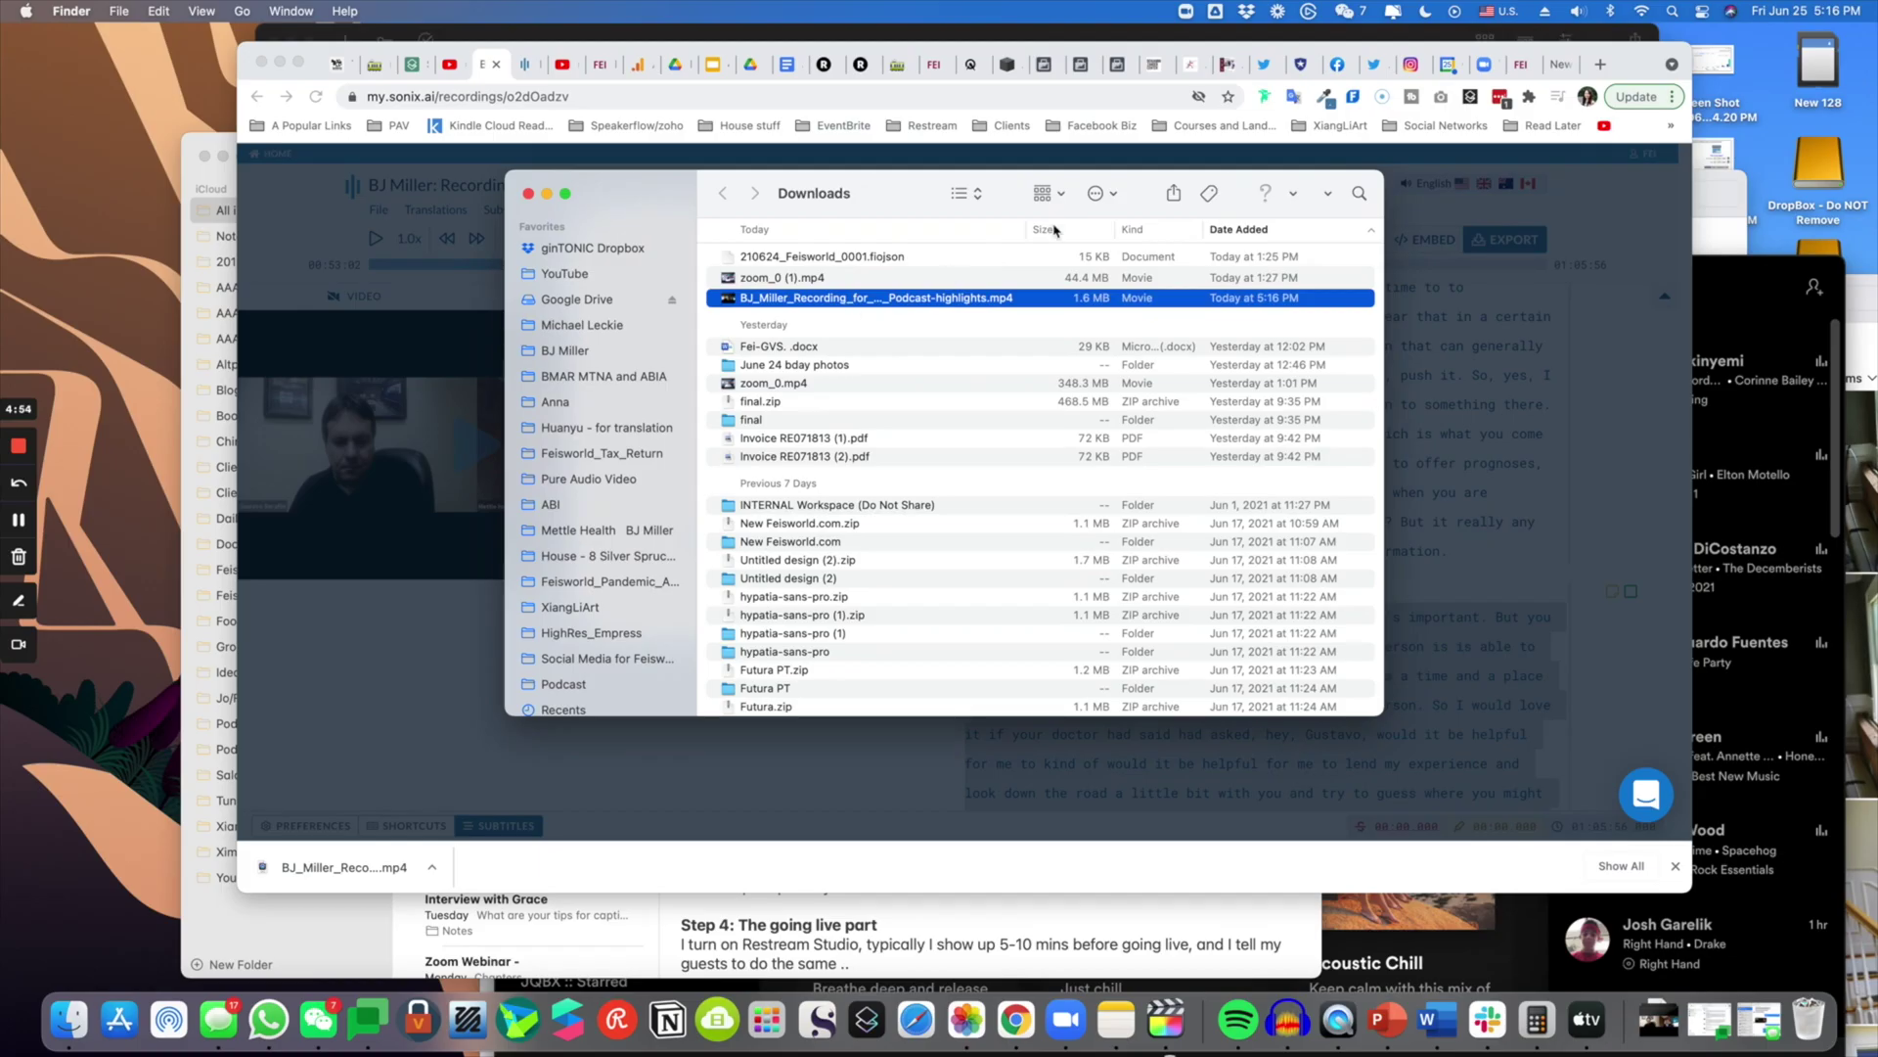
pyautogui.press('space')
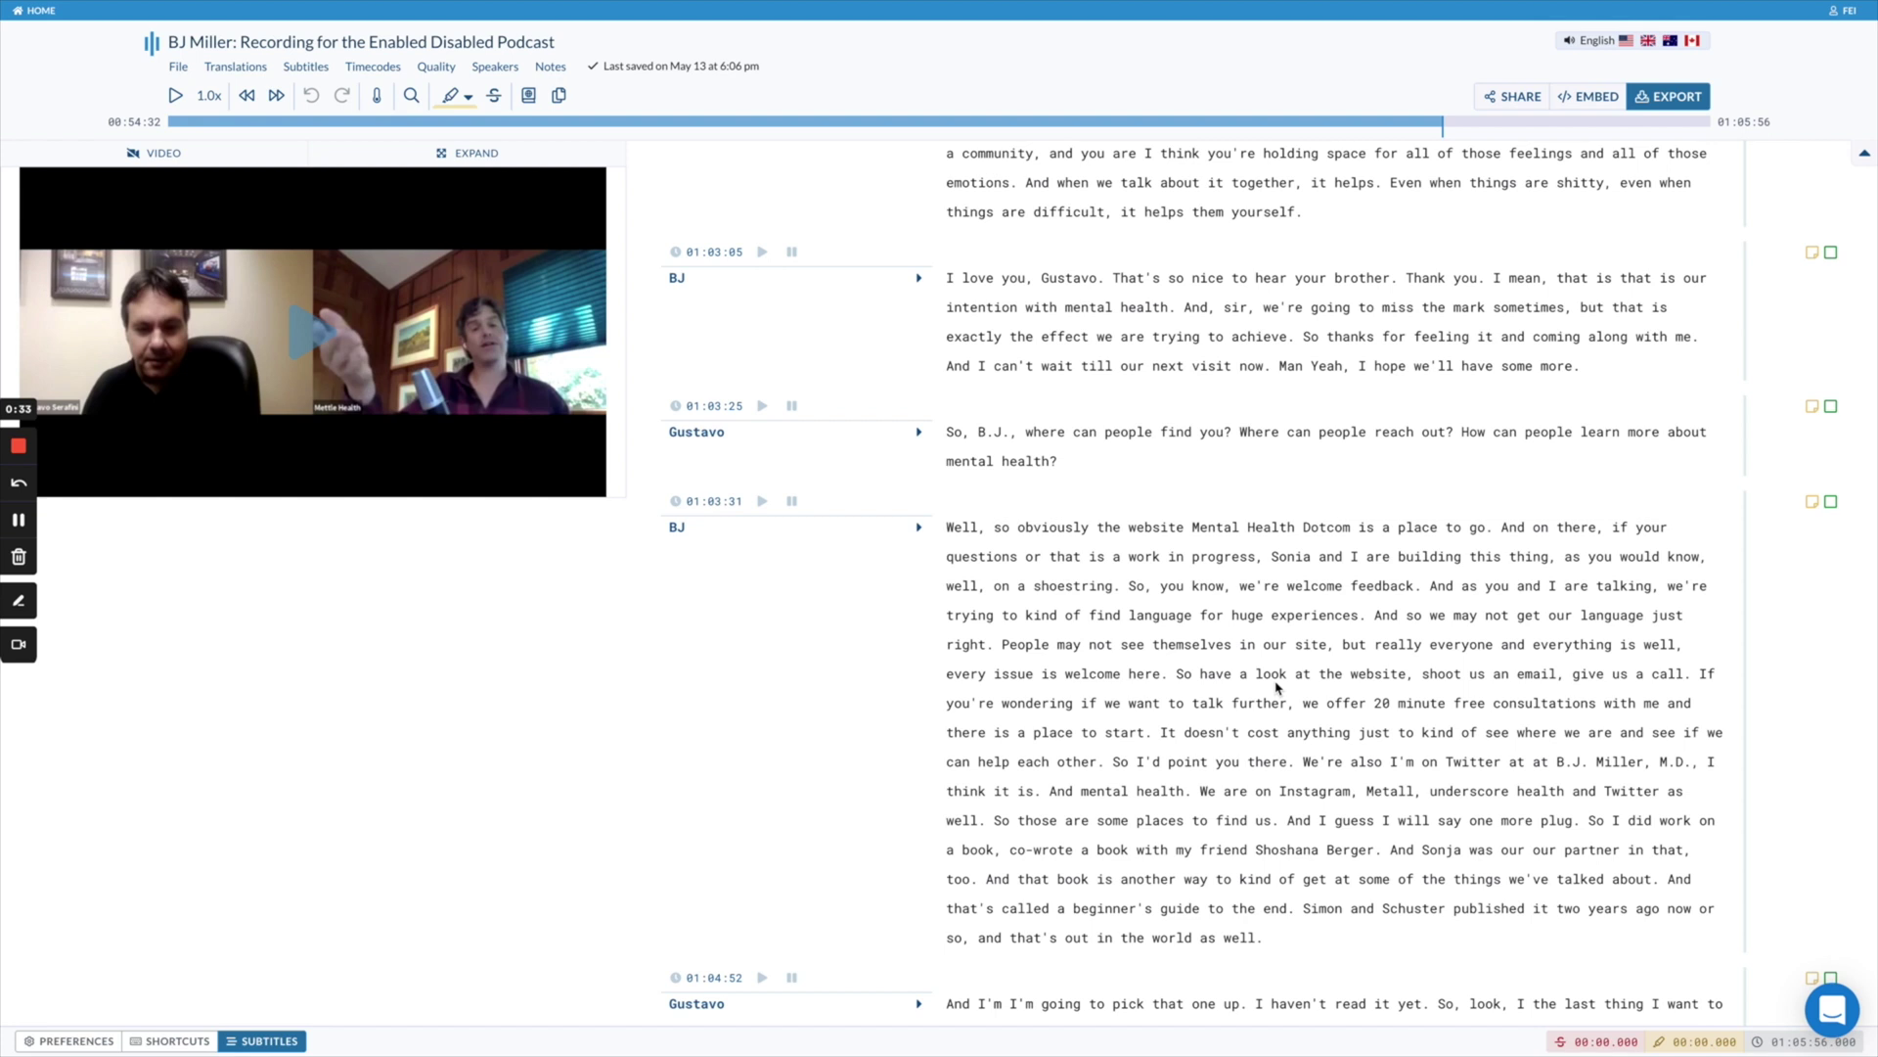
# - Select BJ's paragraph from 'That's' to 'happens,' and start a clip from it
pyautogui.scroll(-1, 818, 668)
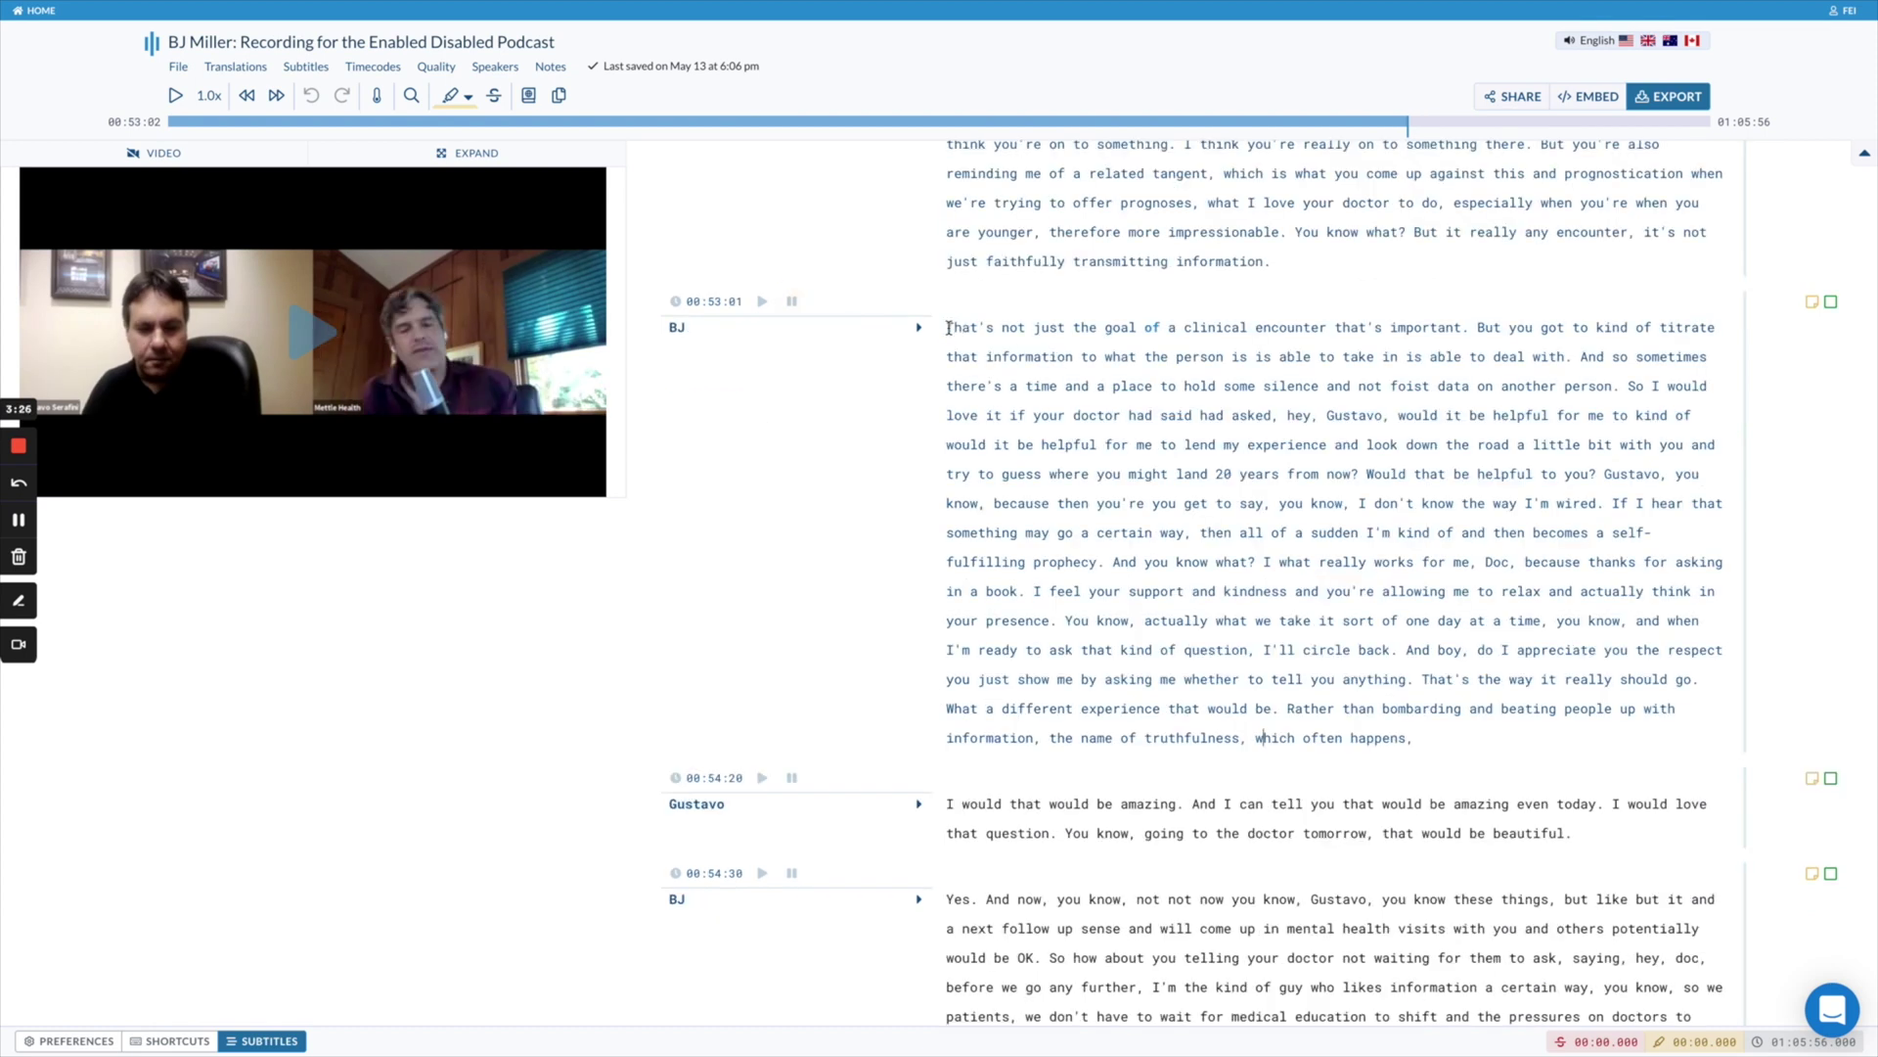
pyautogui.moveTo(948, 327); pyautogui.dragTo(1426, 737)
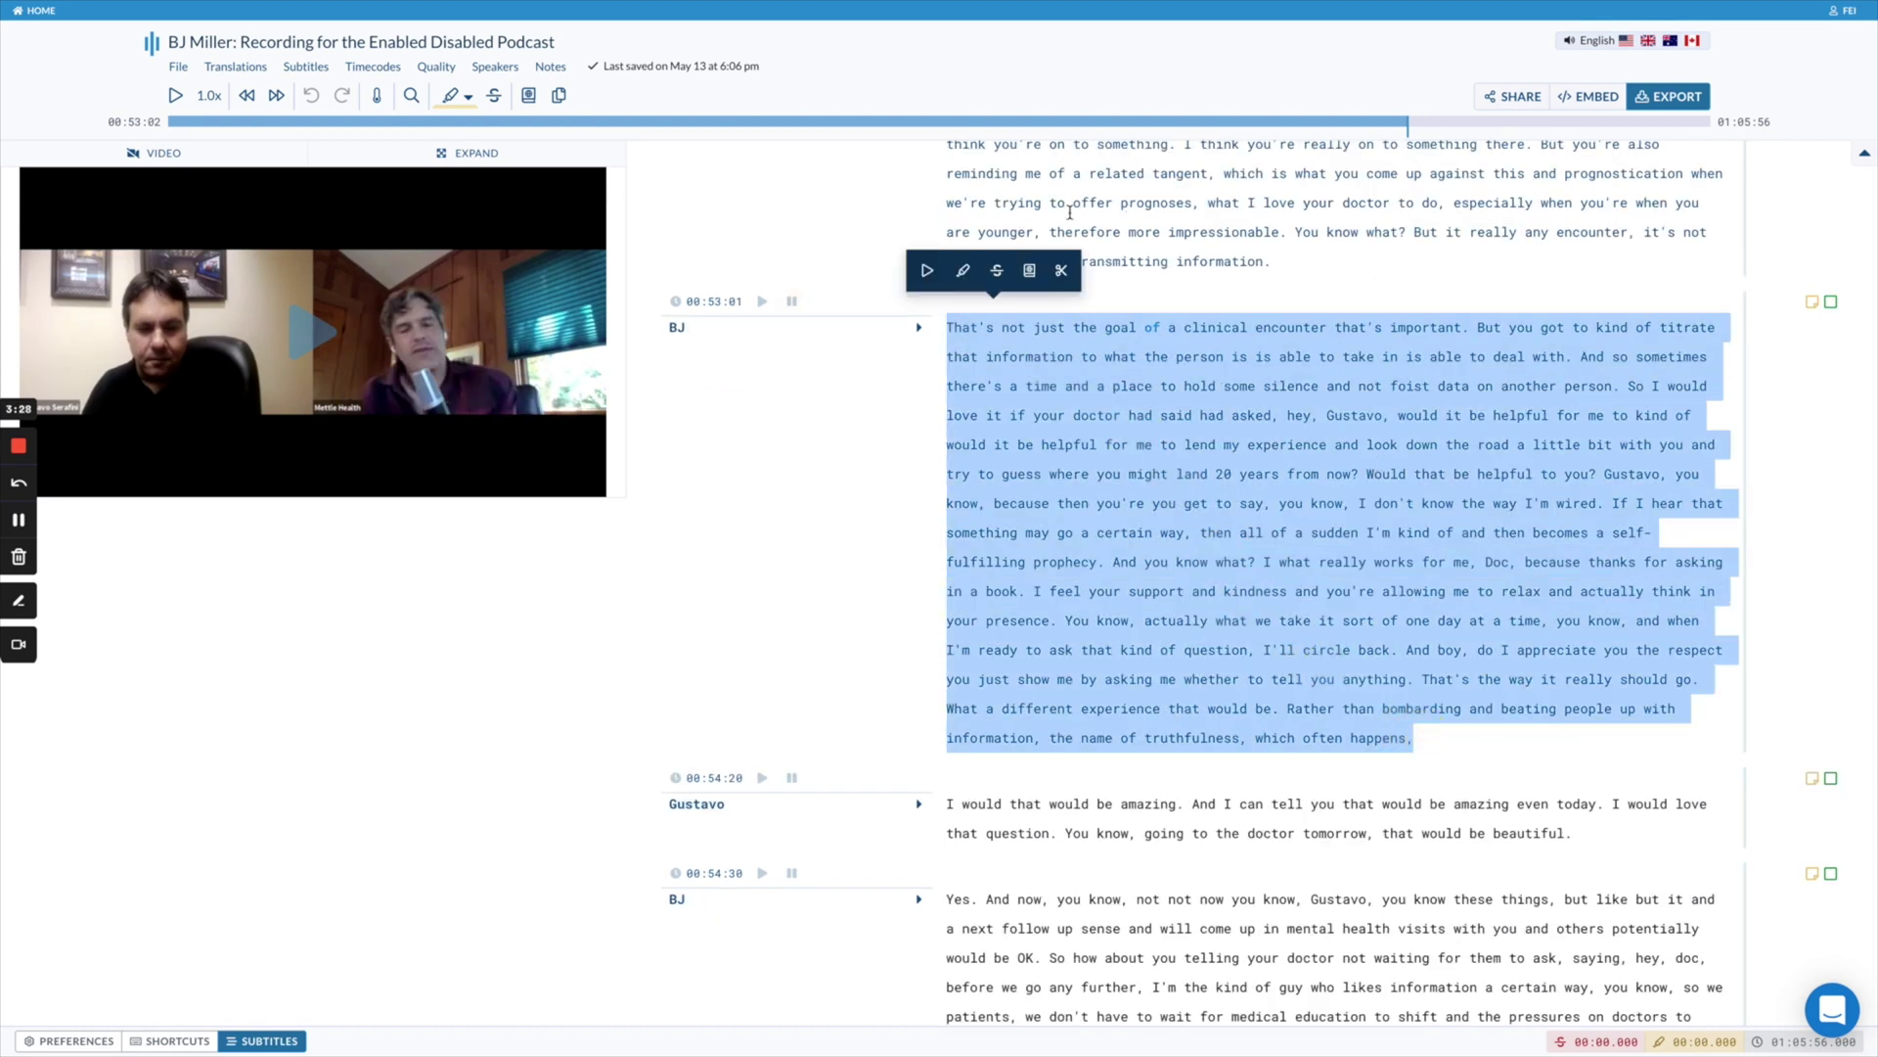
pyautogui.click(1062, 273)
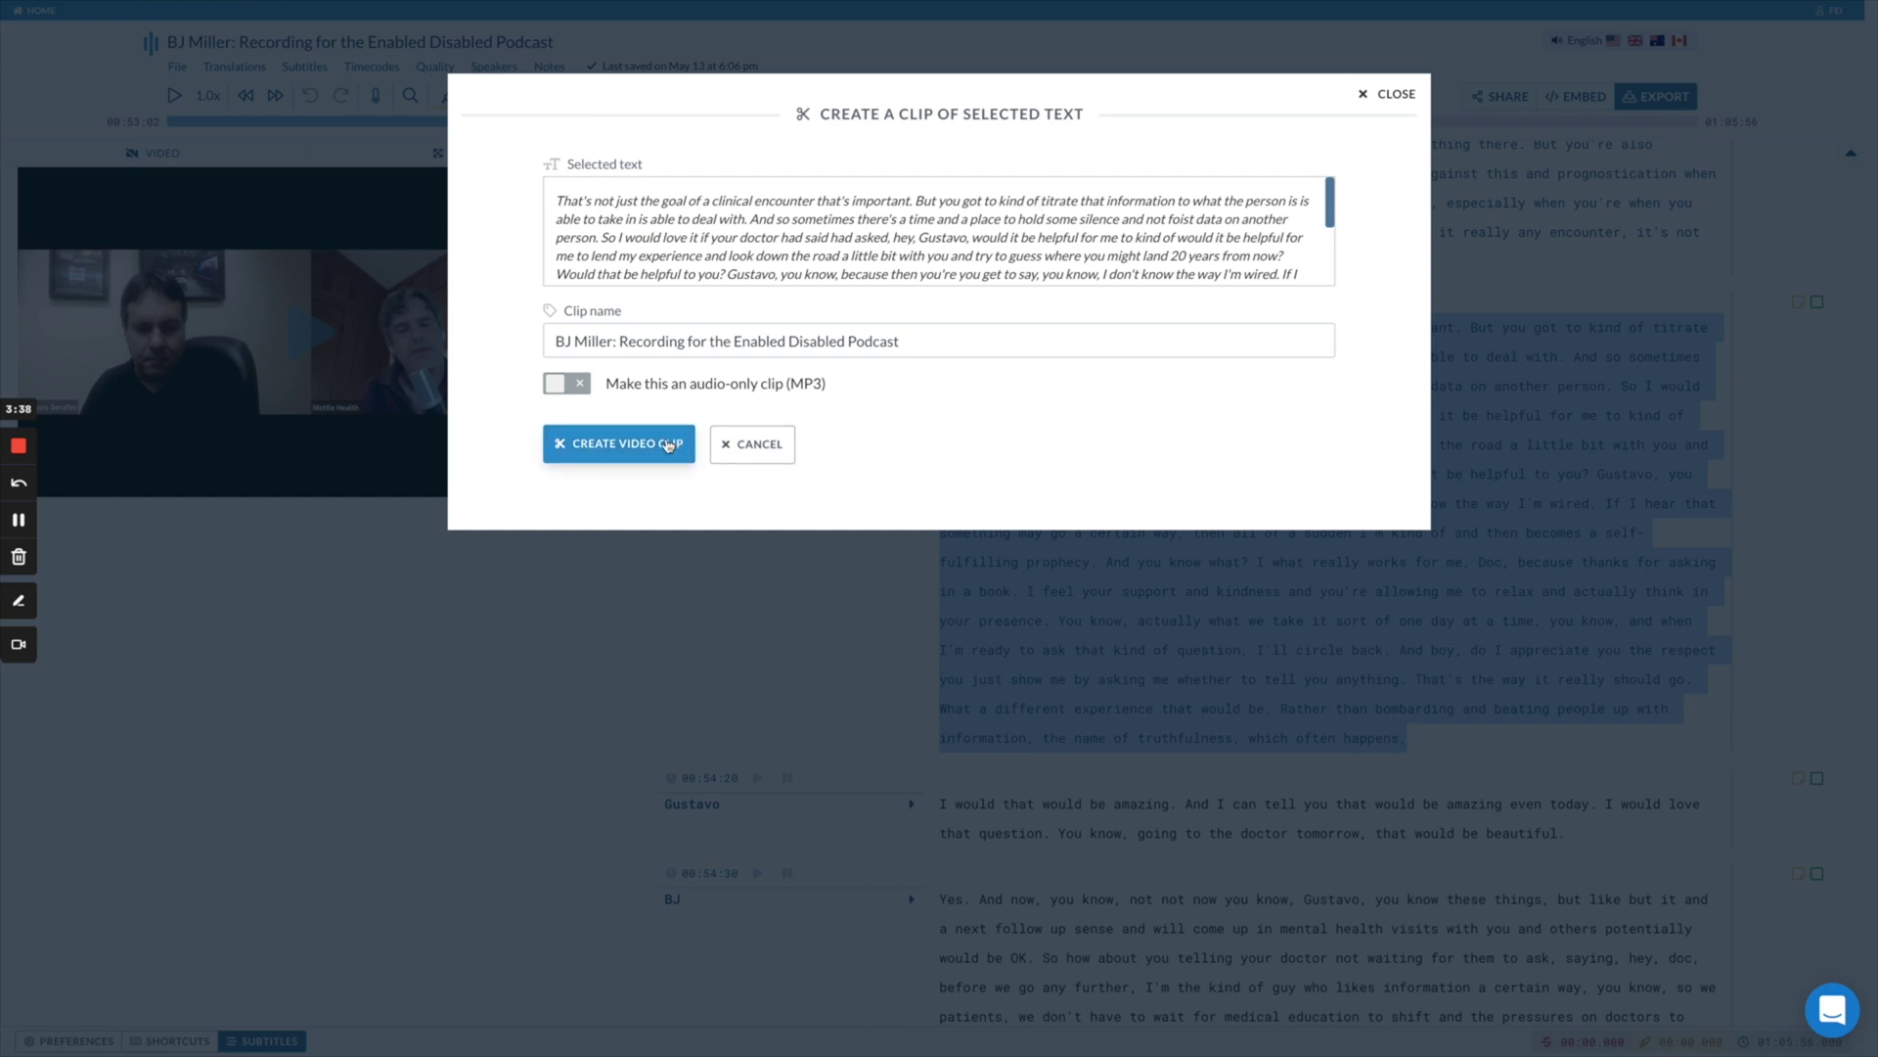
# - Highlight a passage in the clip's text preview, then clear the highlight
pyautogui.click(905, 252)
pyautogui.moveTo(970, 219); pyautogui.dragTo(1130, 250)
pyautogui.click(1218, 244)
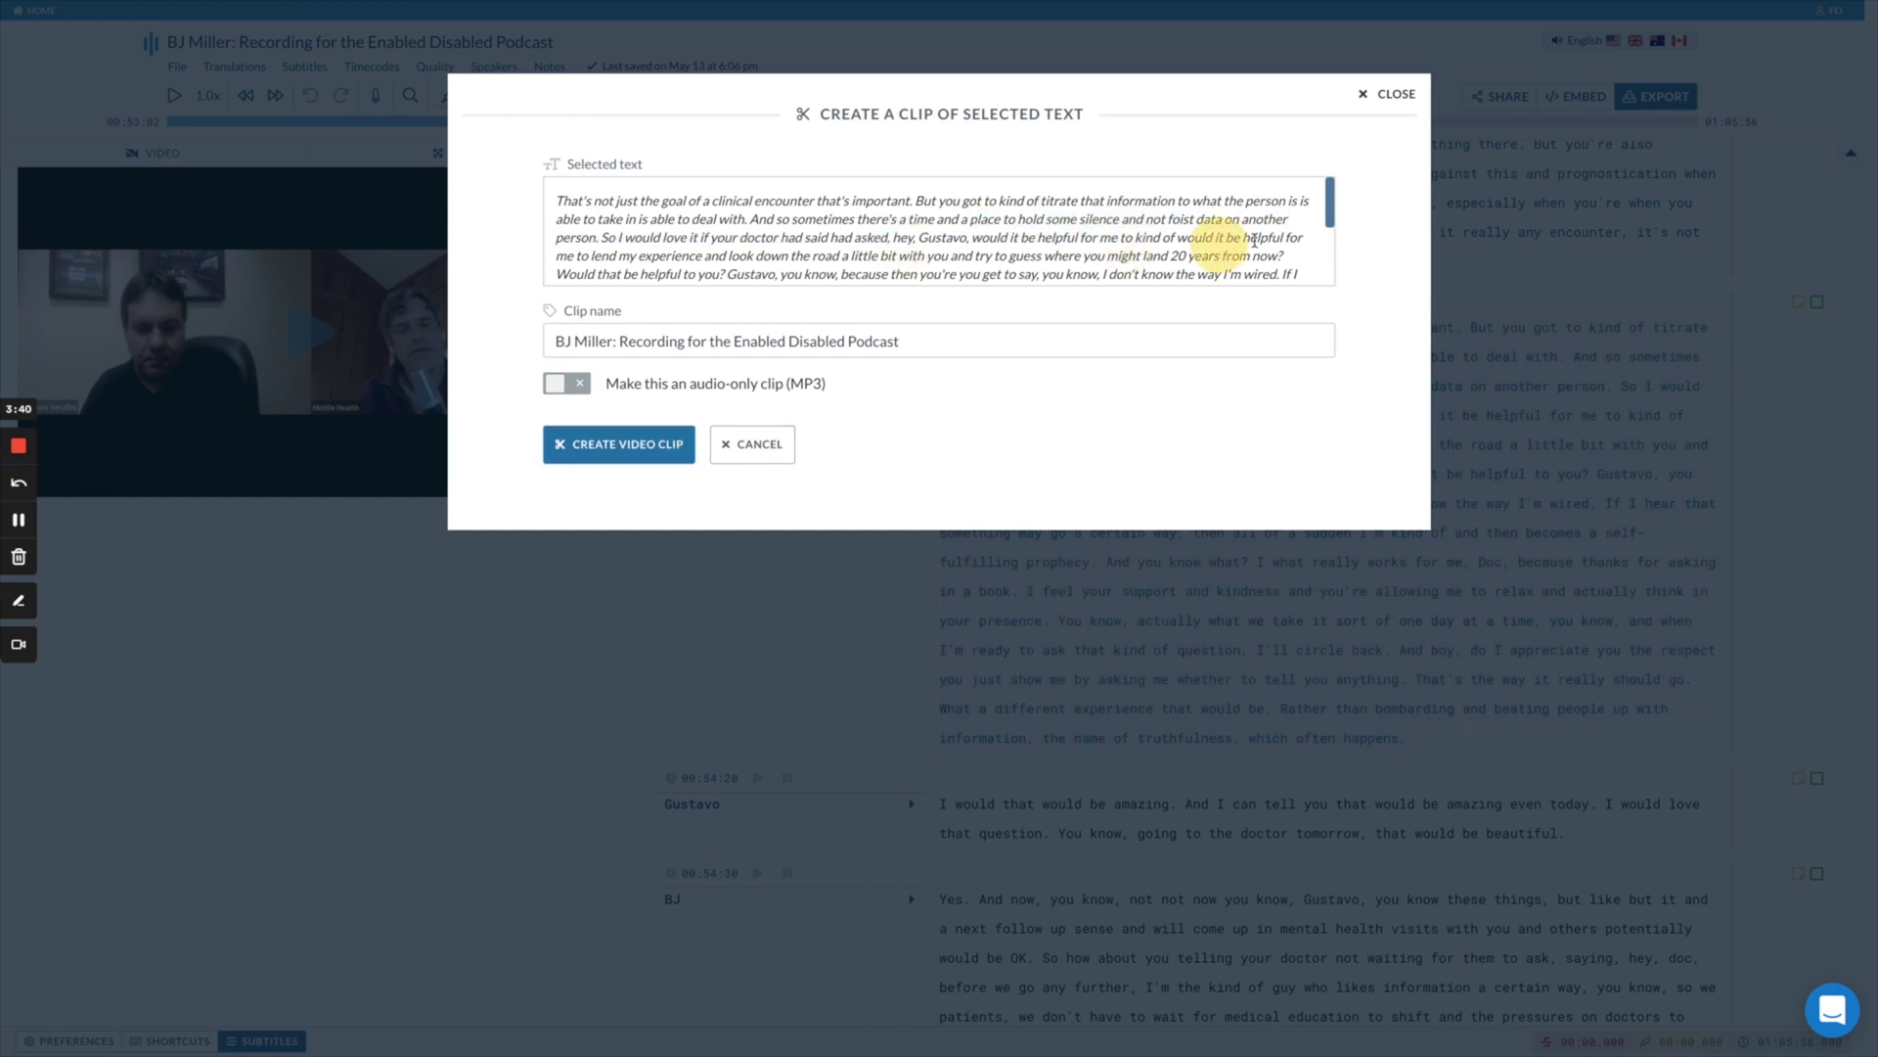
# - Close the clip window and end BJ's paragraph with a period instead of a comma
pyautogui.click(1387, 94)
pyautogui.click(1444, 747)
pyautogui.press('BackSpace')
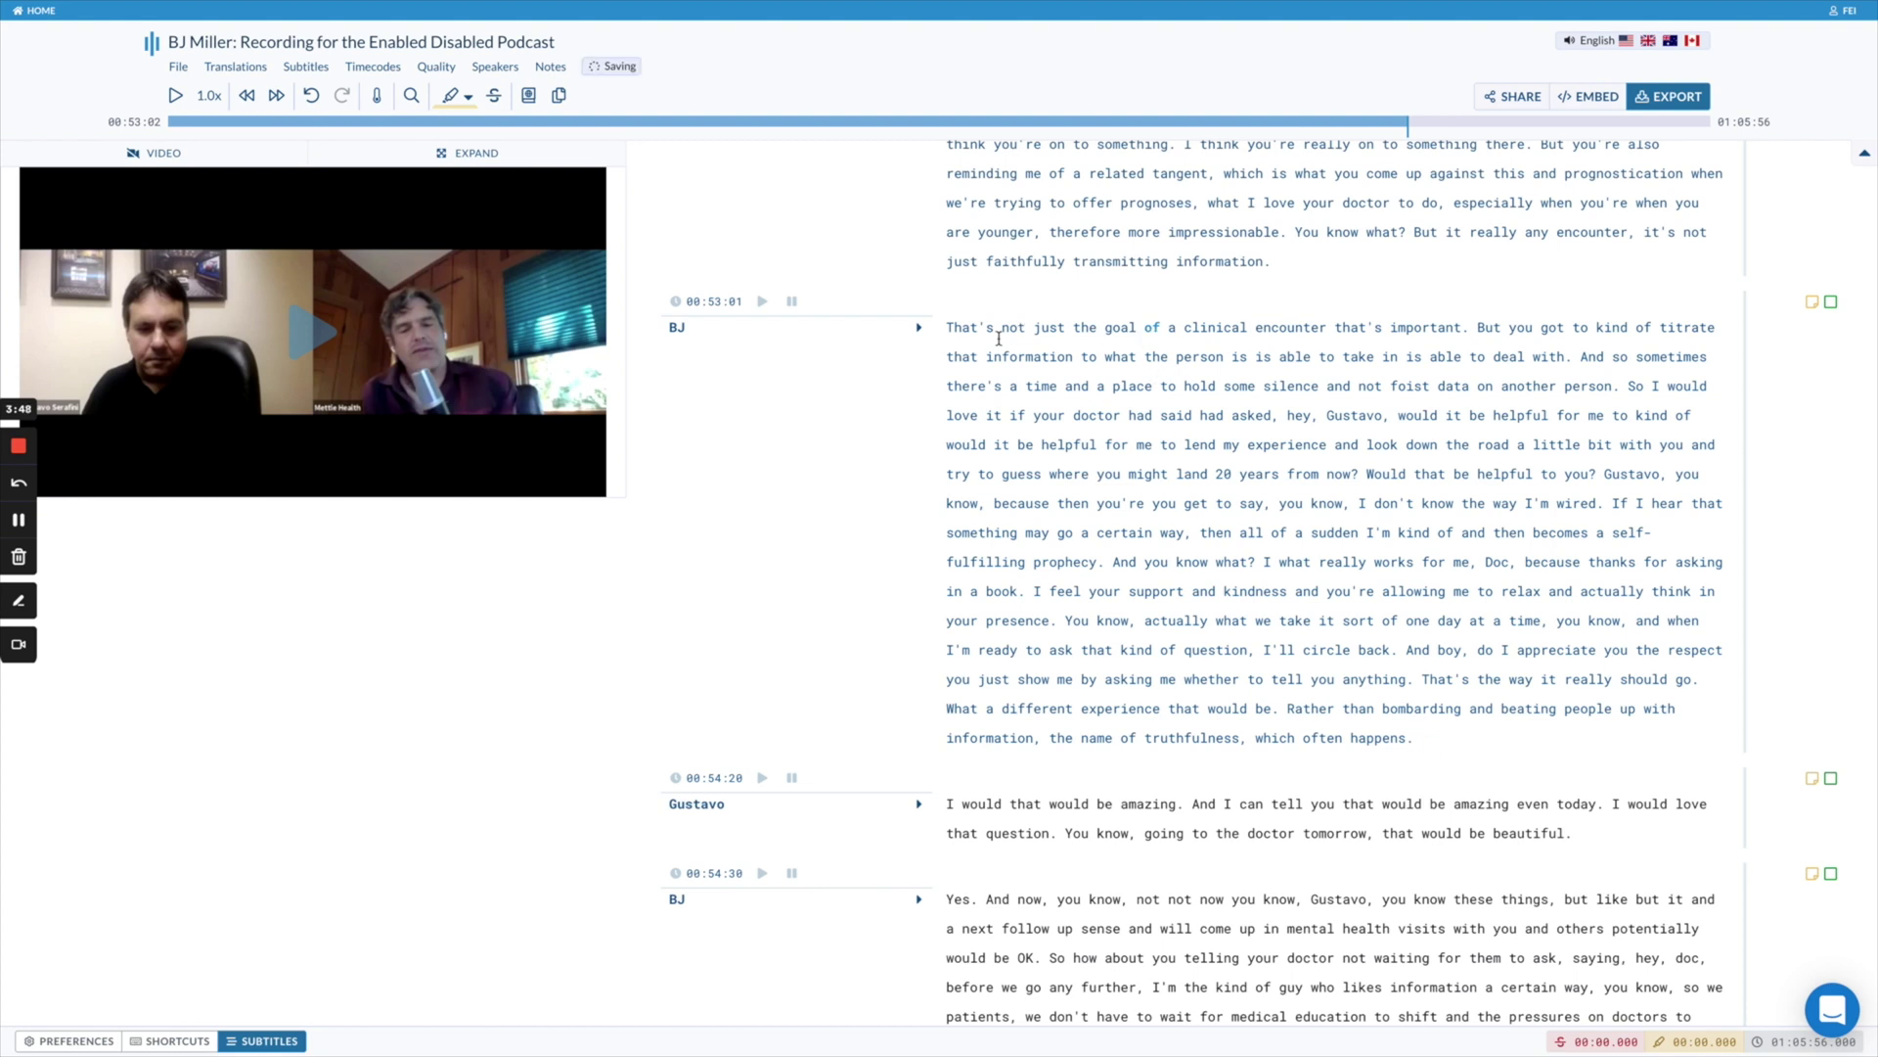
# - Reselect the corrected paragraph, create a video clip, and preview it in a new tab
pyautogui.moveTo(947, 326); pyautogui.dragTo(1421, 735)
pyautogui.click(1062, 273)
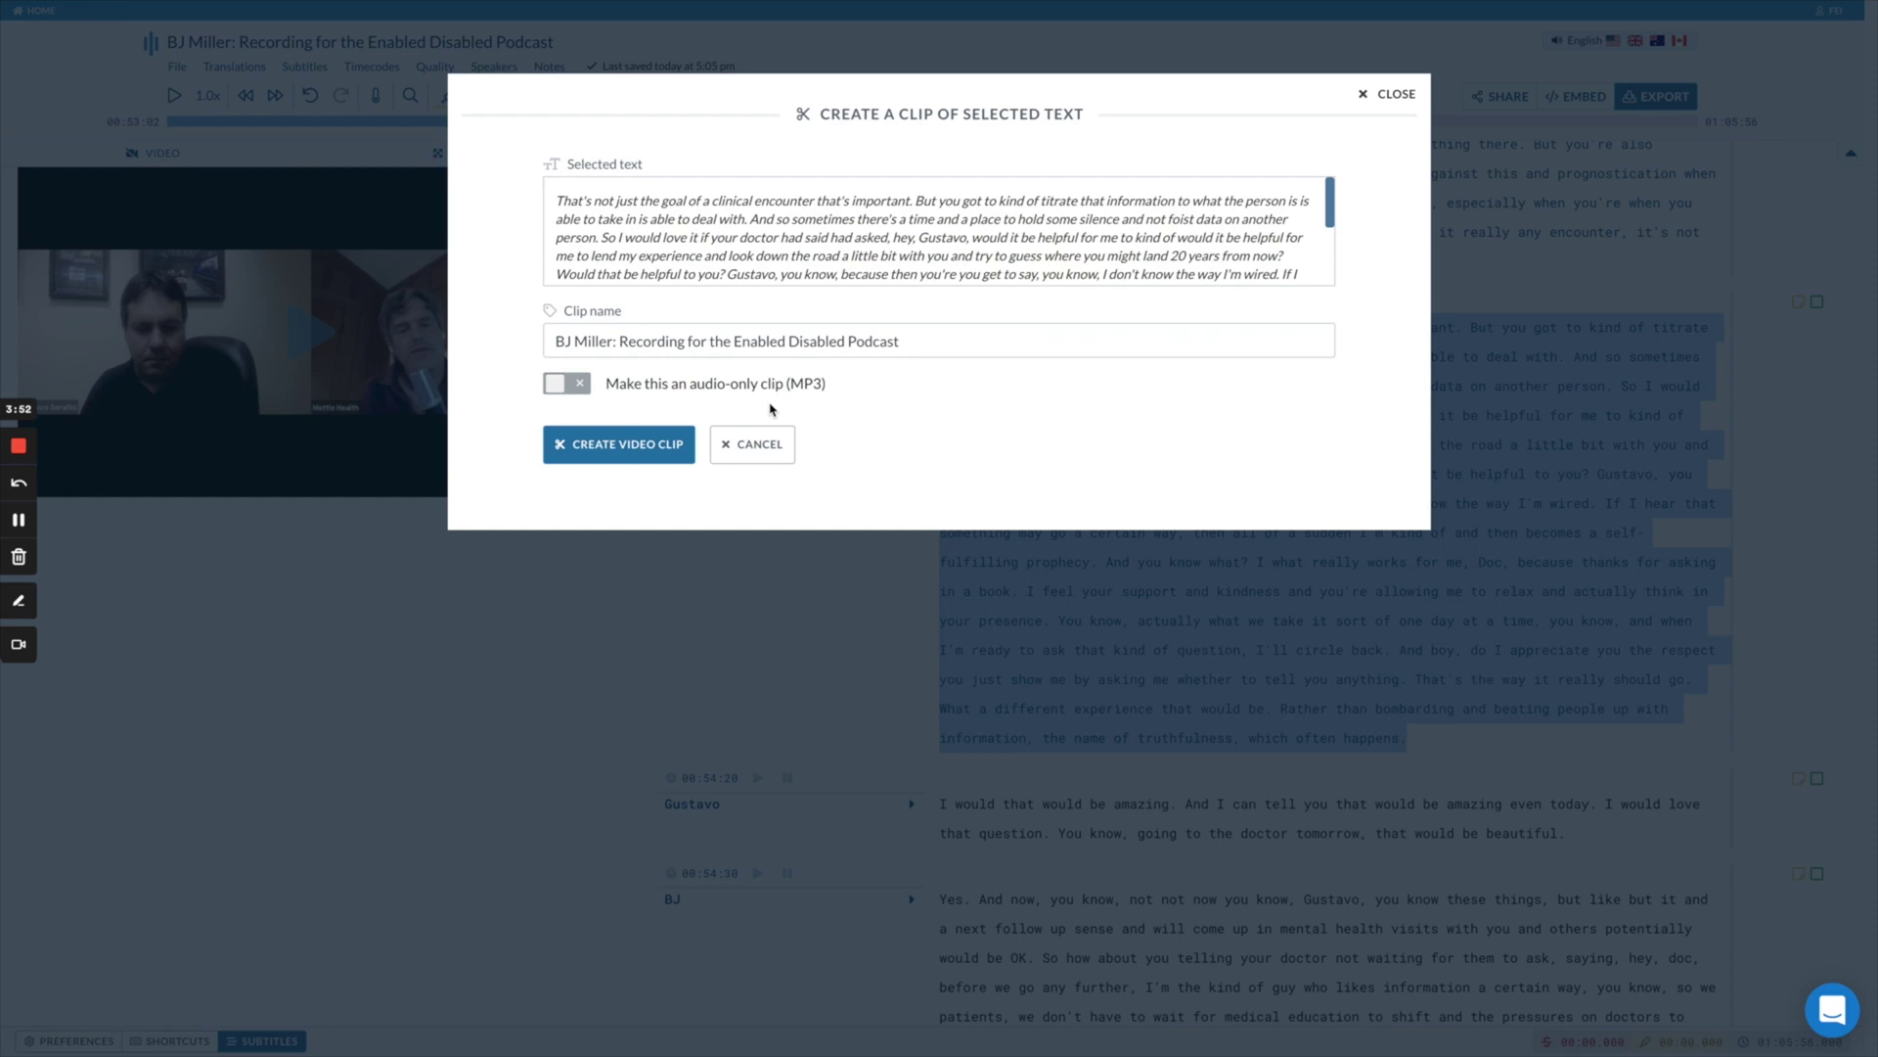
pyautogui.click(649, 442)
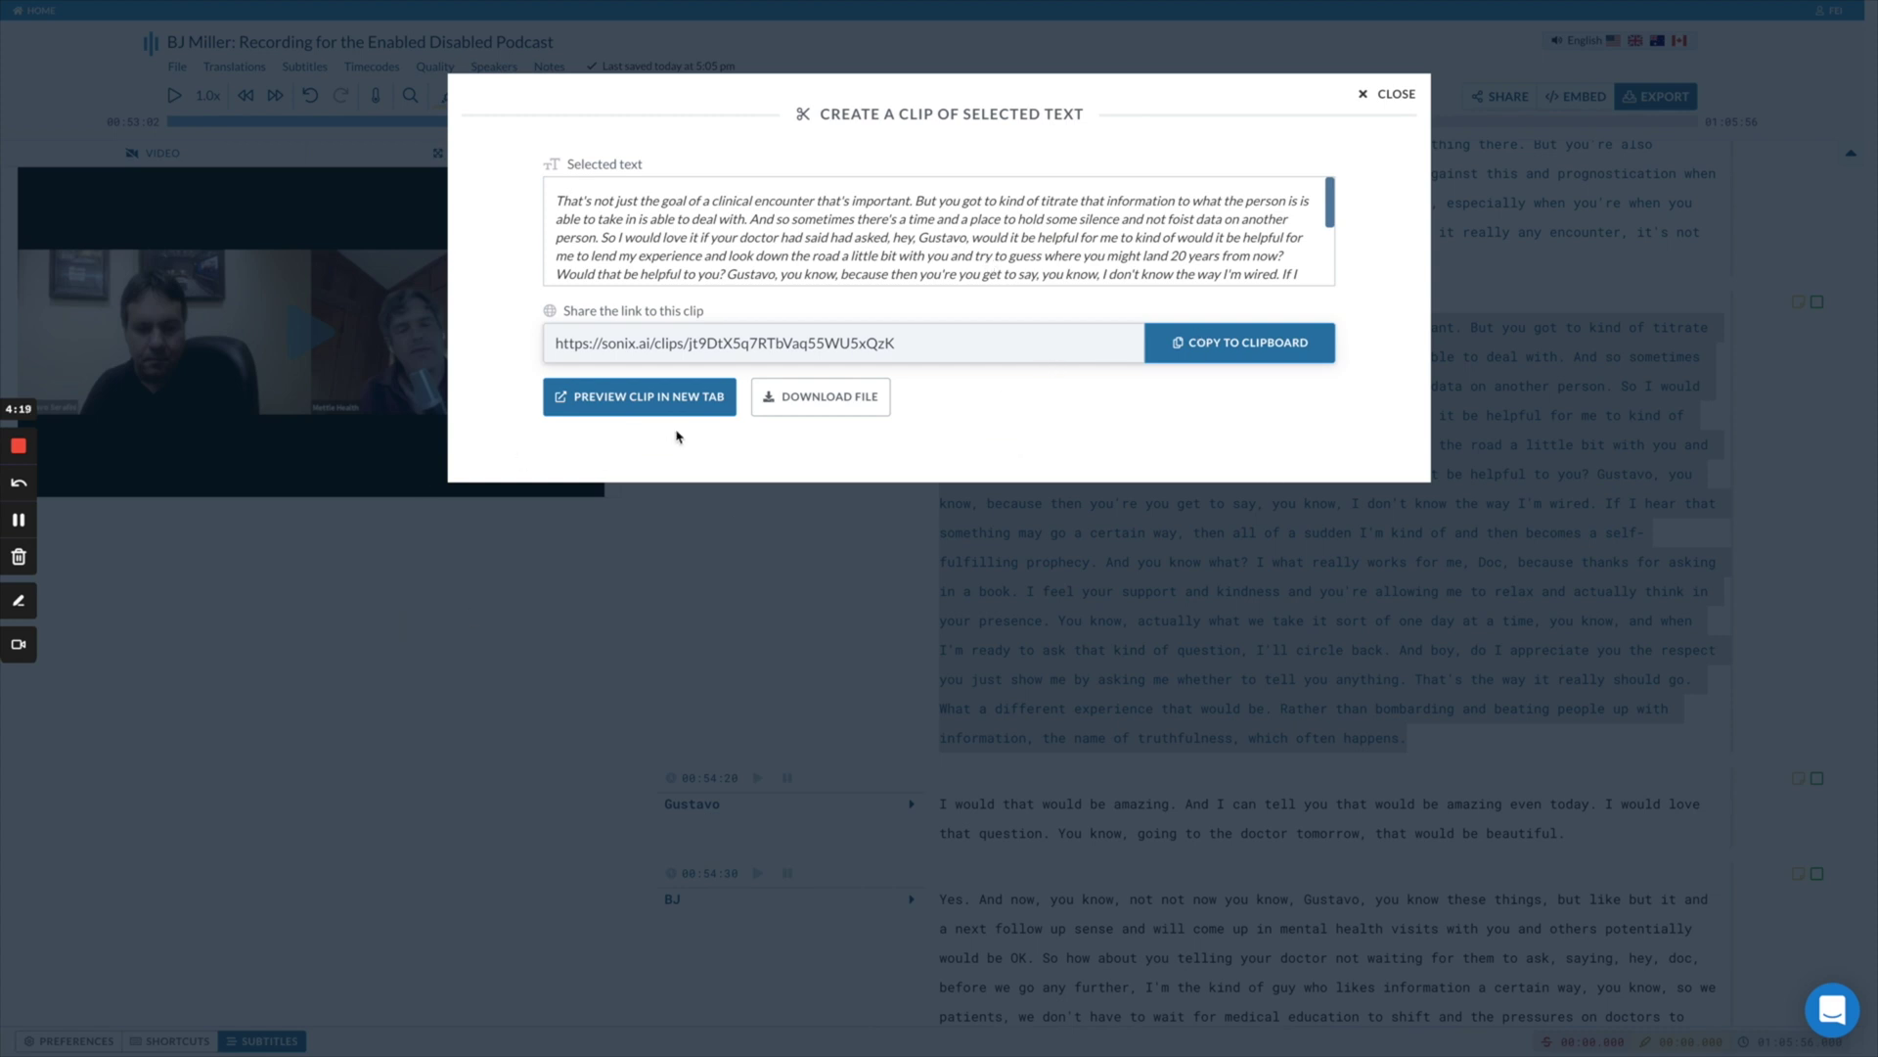
pyautogui.click(606, 402)
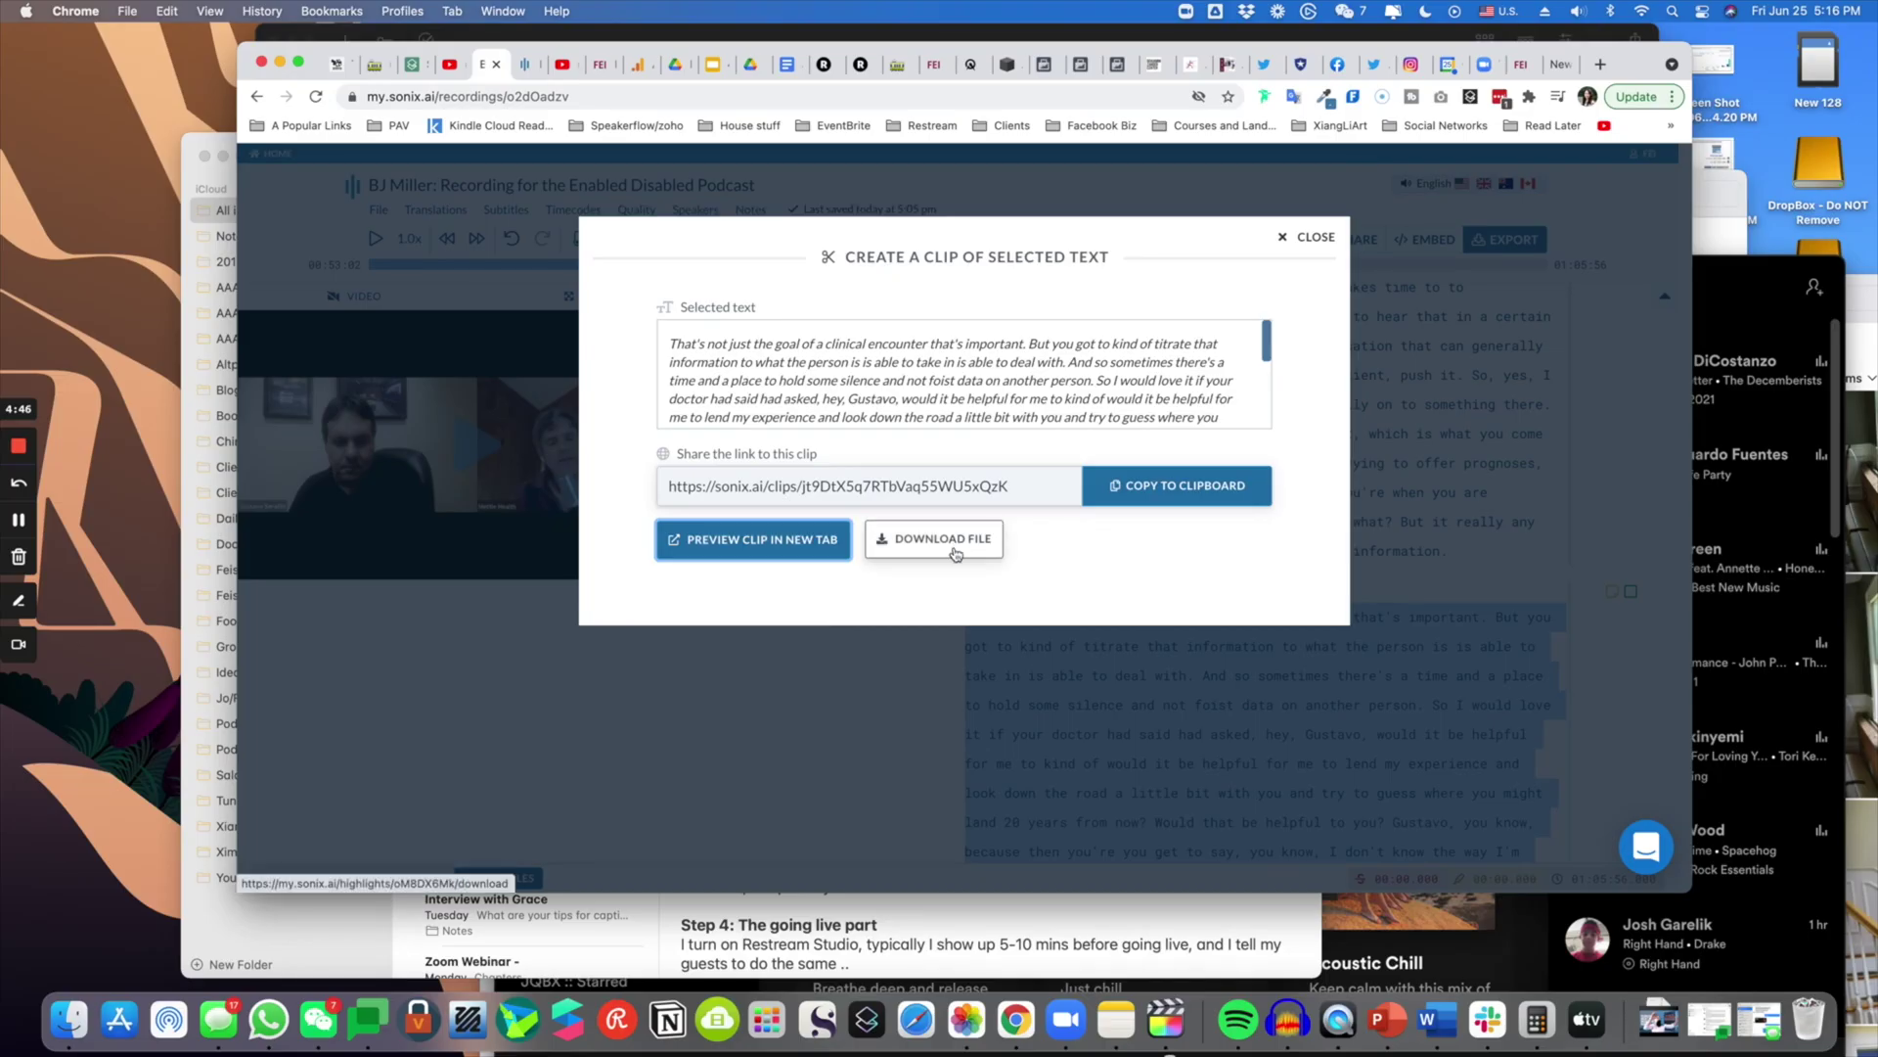
# - Download the clip and Quick Look the 1.6 MB highlights MP4 in Finder's Downloads folder
pyautogui.click(961, 543)
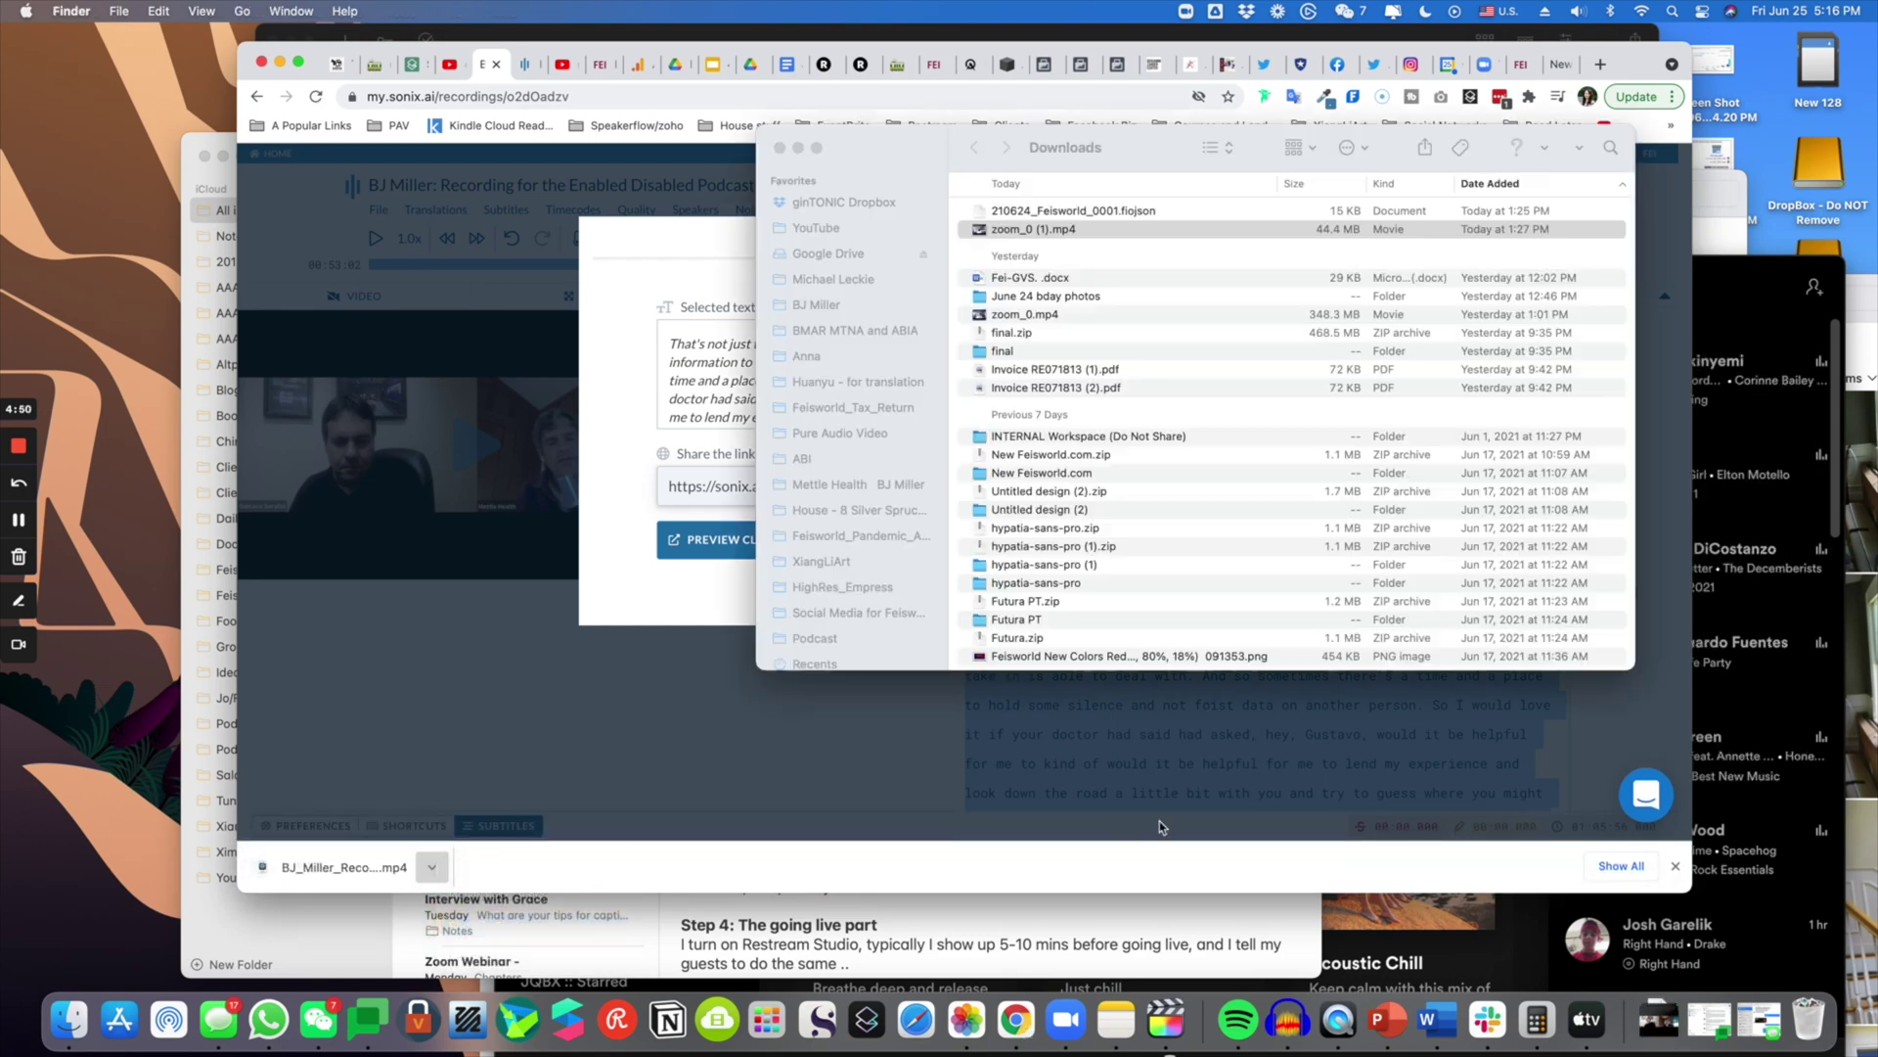
pyautogui.moveTo(936, 157); pyautogui.dragTo(685, 203)
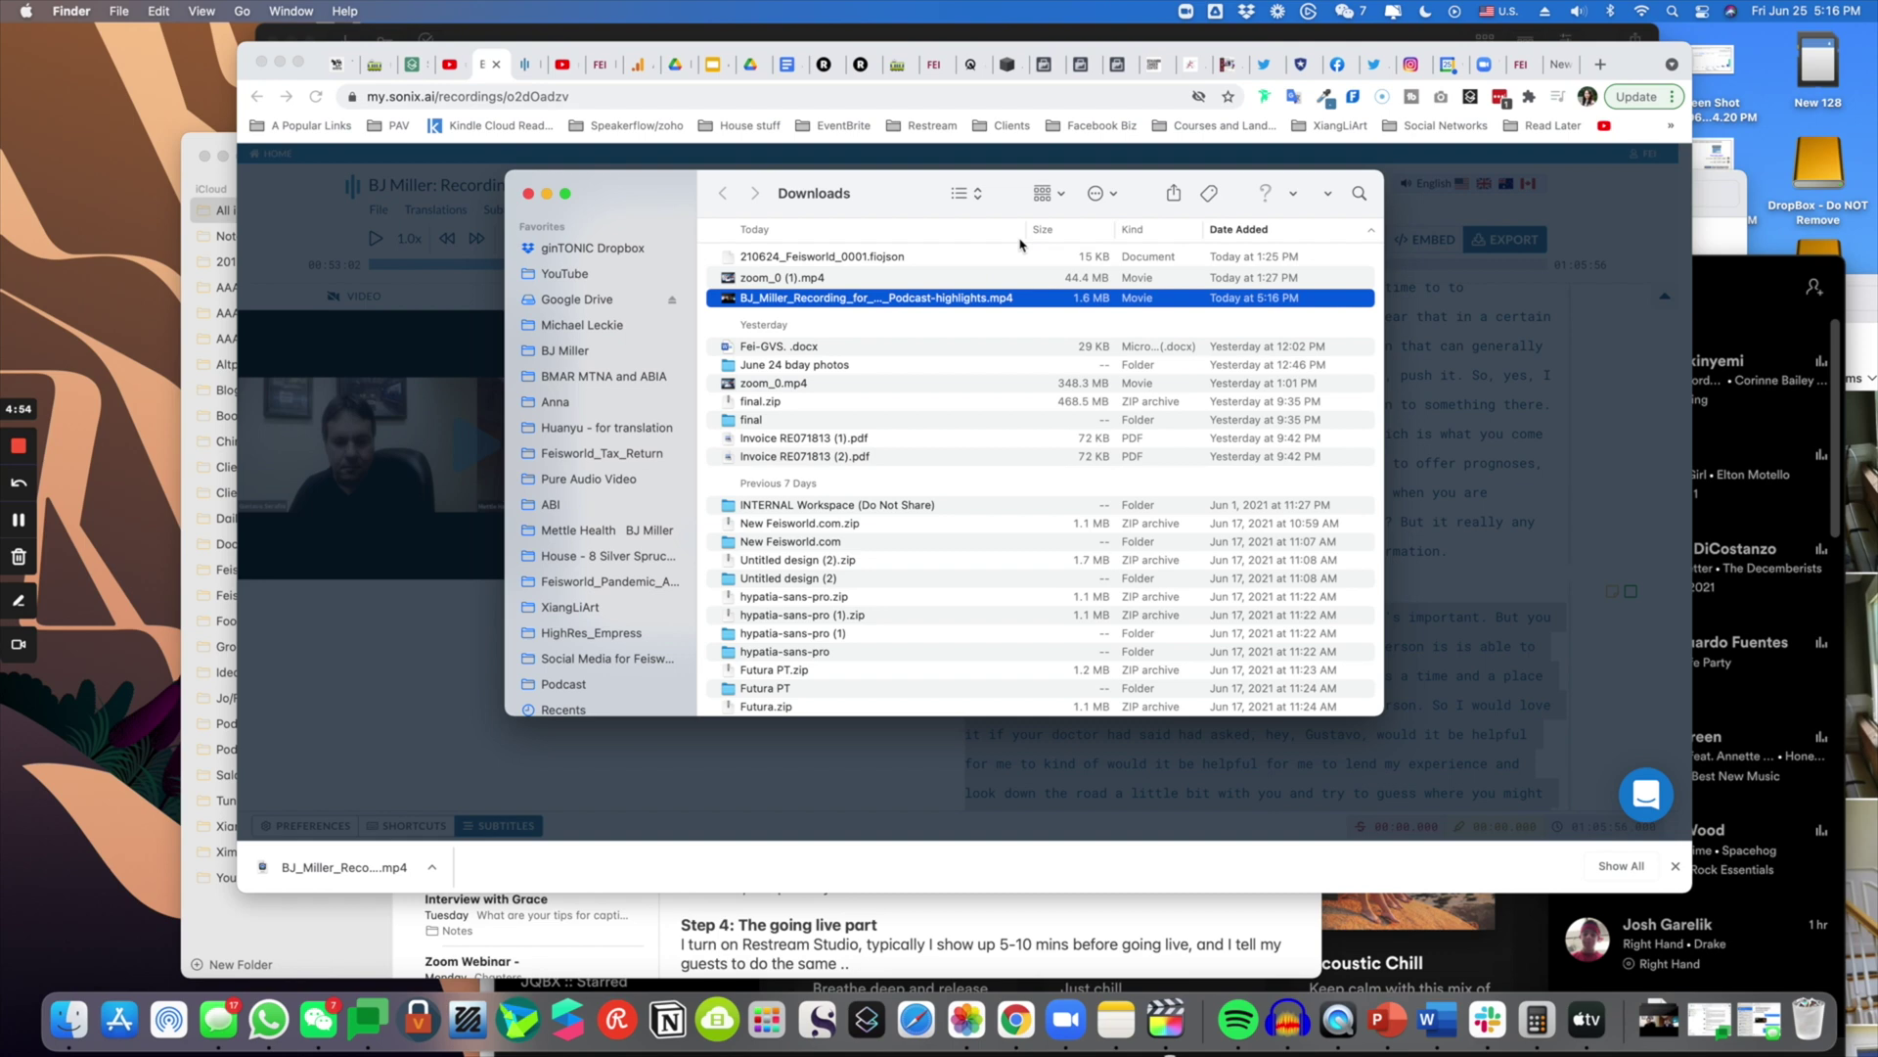
pyautogui.doubleClick(1025, 231)
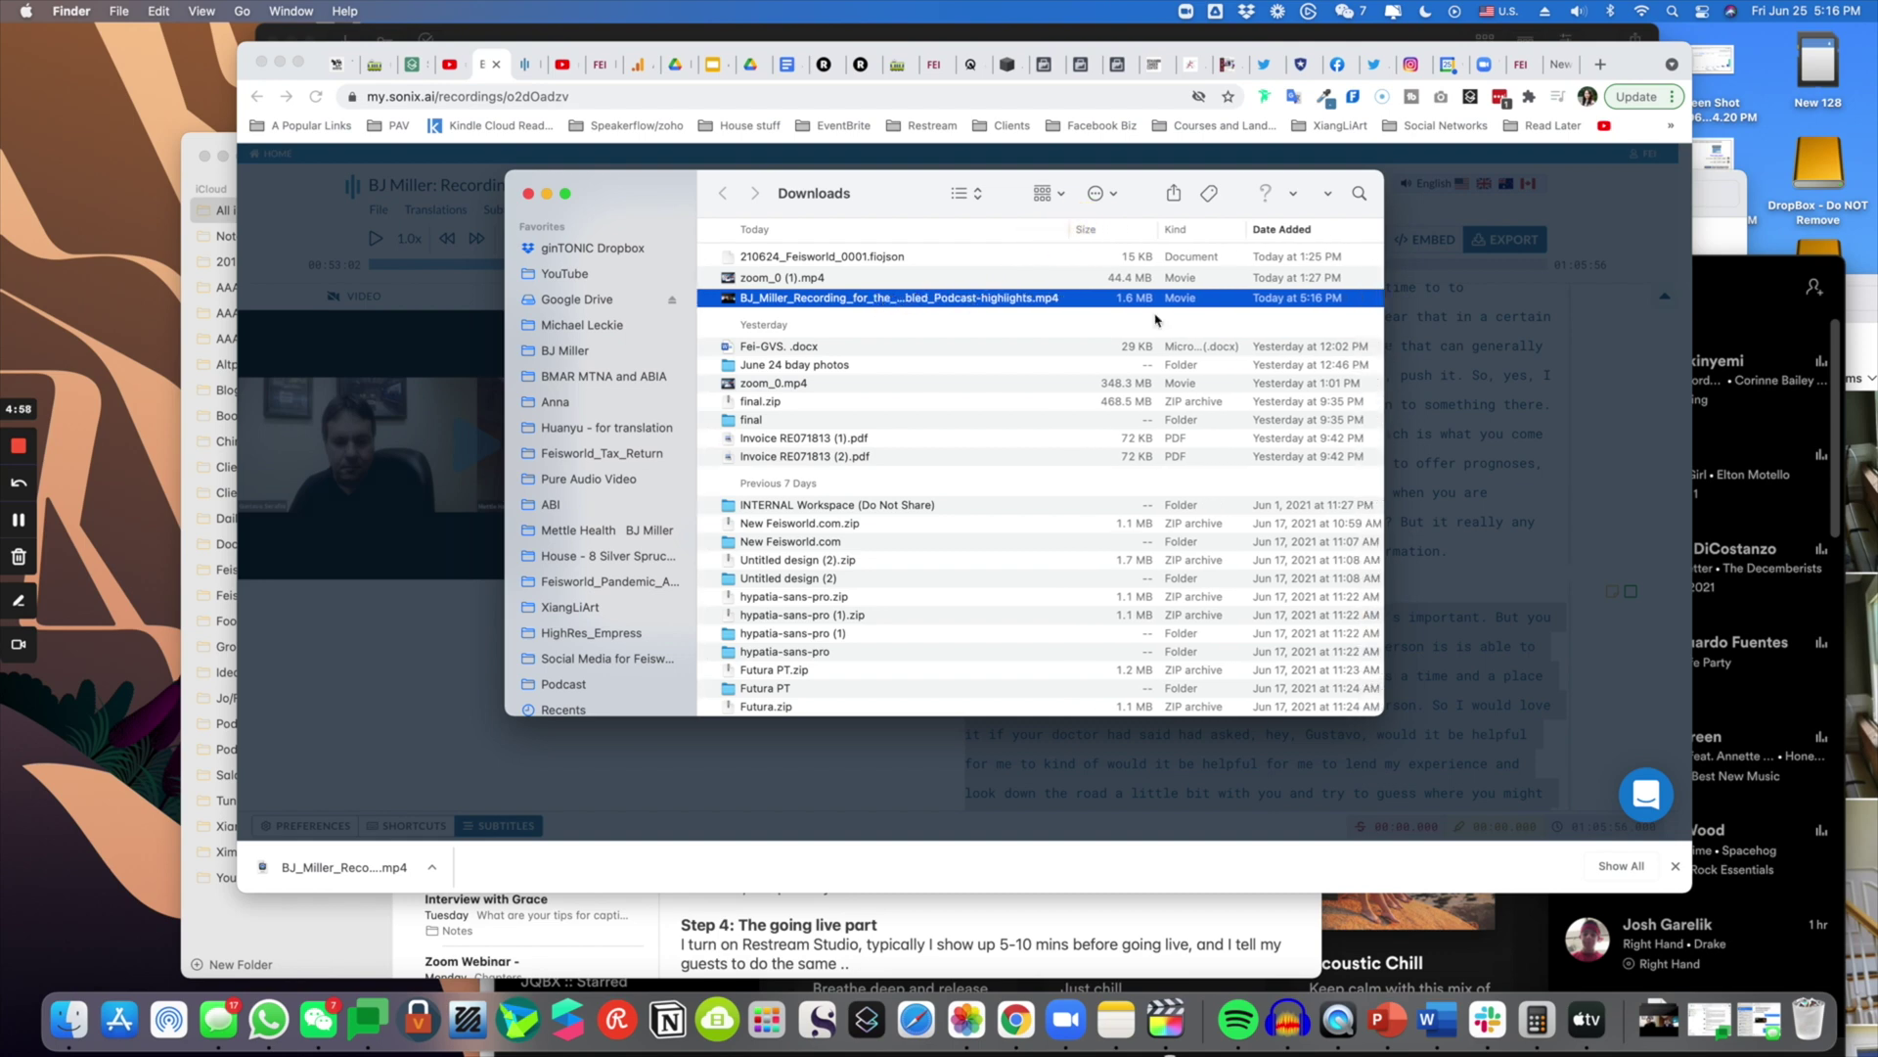
pyautogui.press('space')
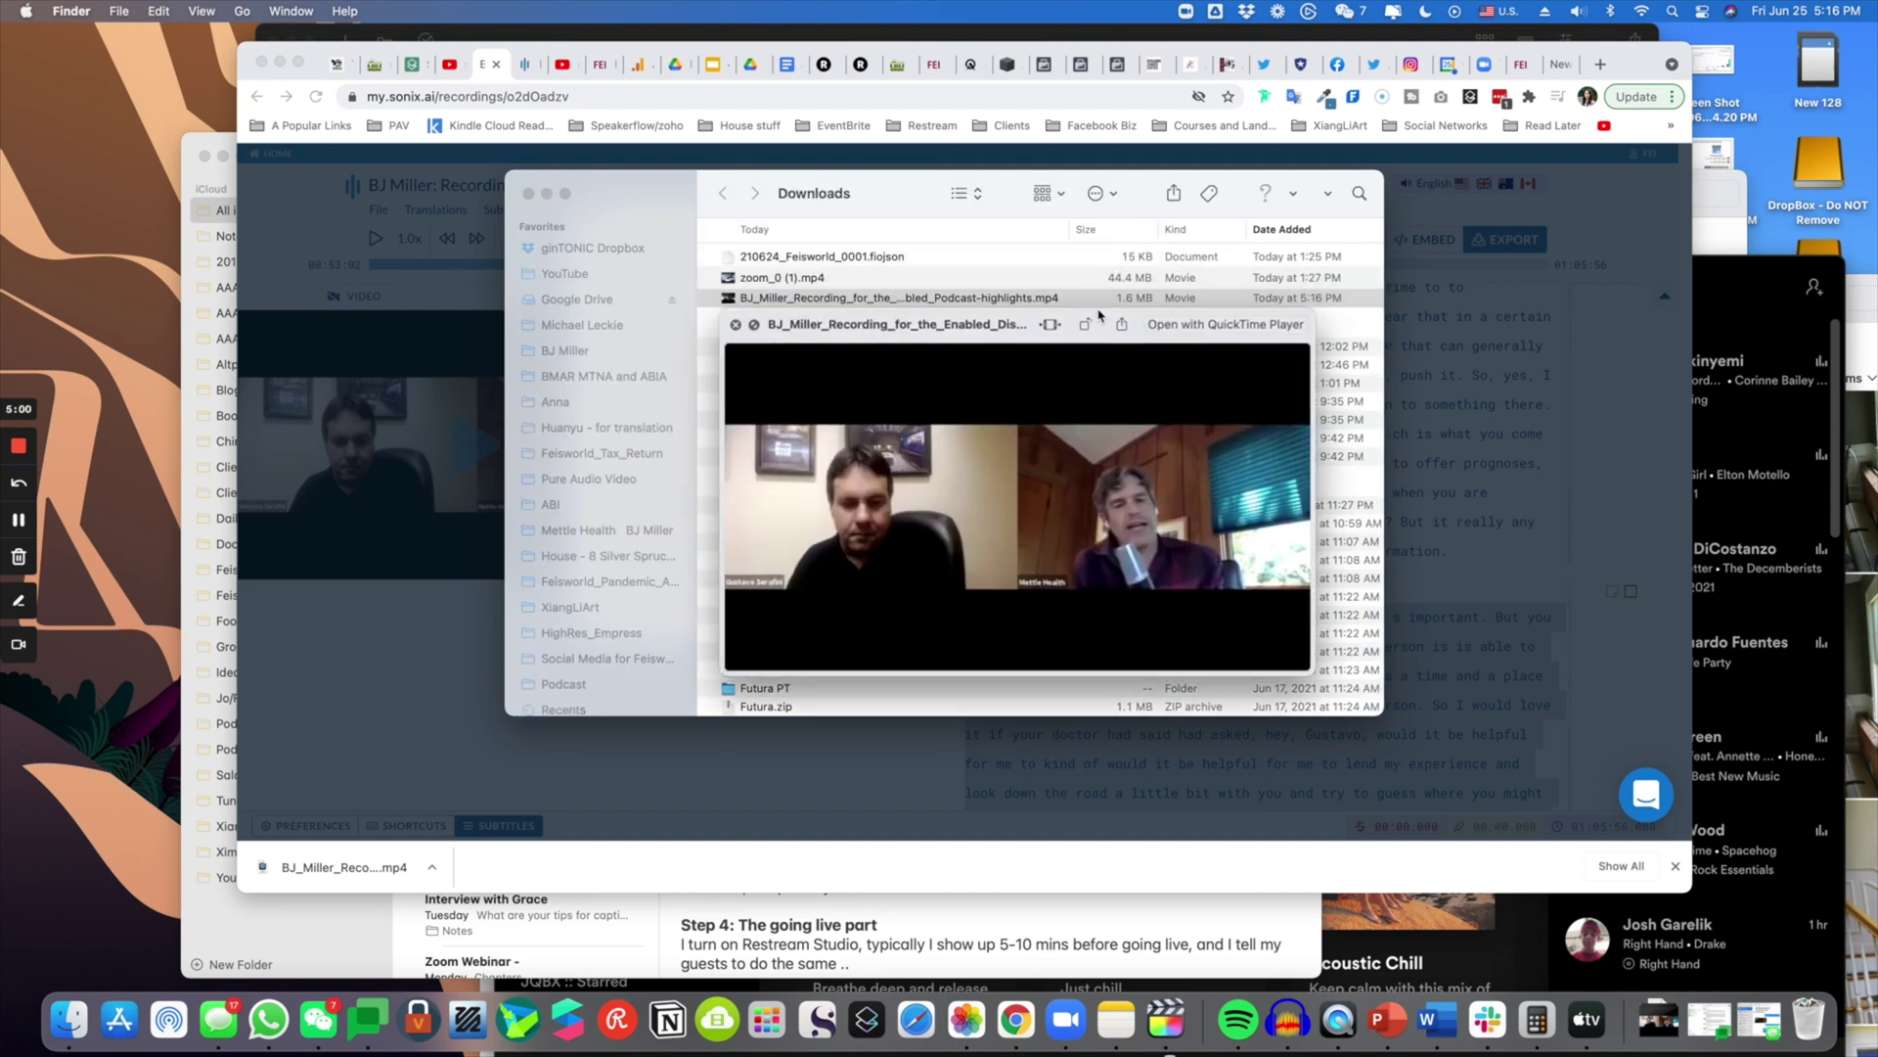
pyautogui.click(783, 658)
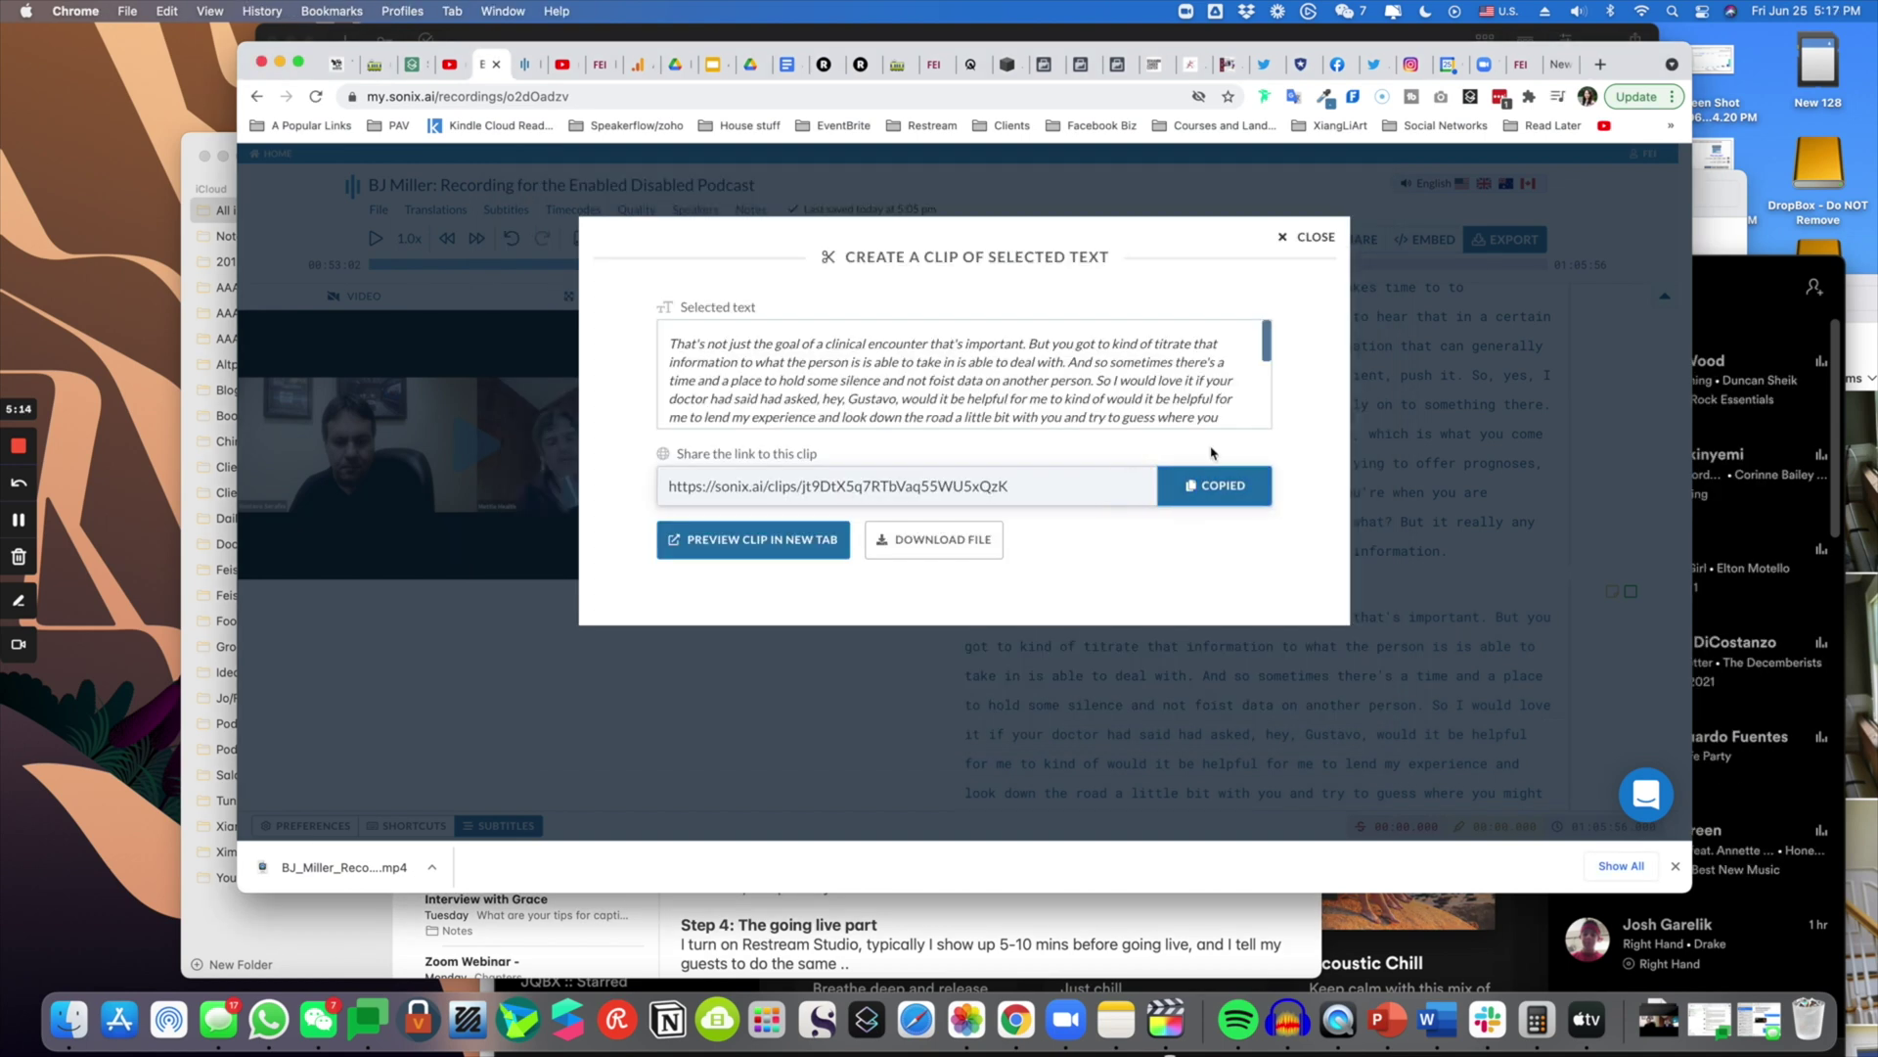
# - Paste the copied clip link into a new tab and scroll through the shared clip page
pyautogui.click(1601, 65)
pyautogui.write('https://sonix.ai/clips/jt9DtX5q7RTbVaq55WU5xQzK')
pyautogui.press('Return')
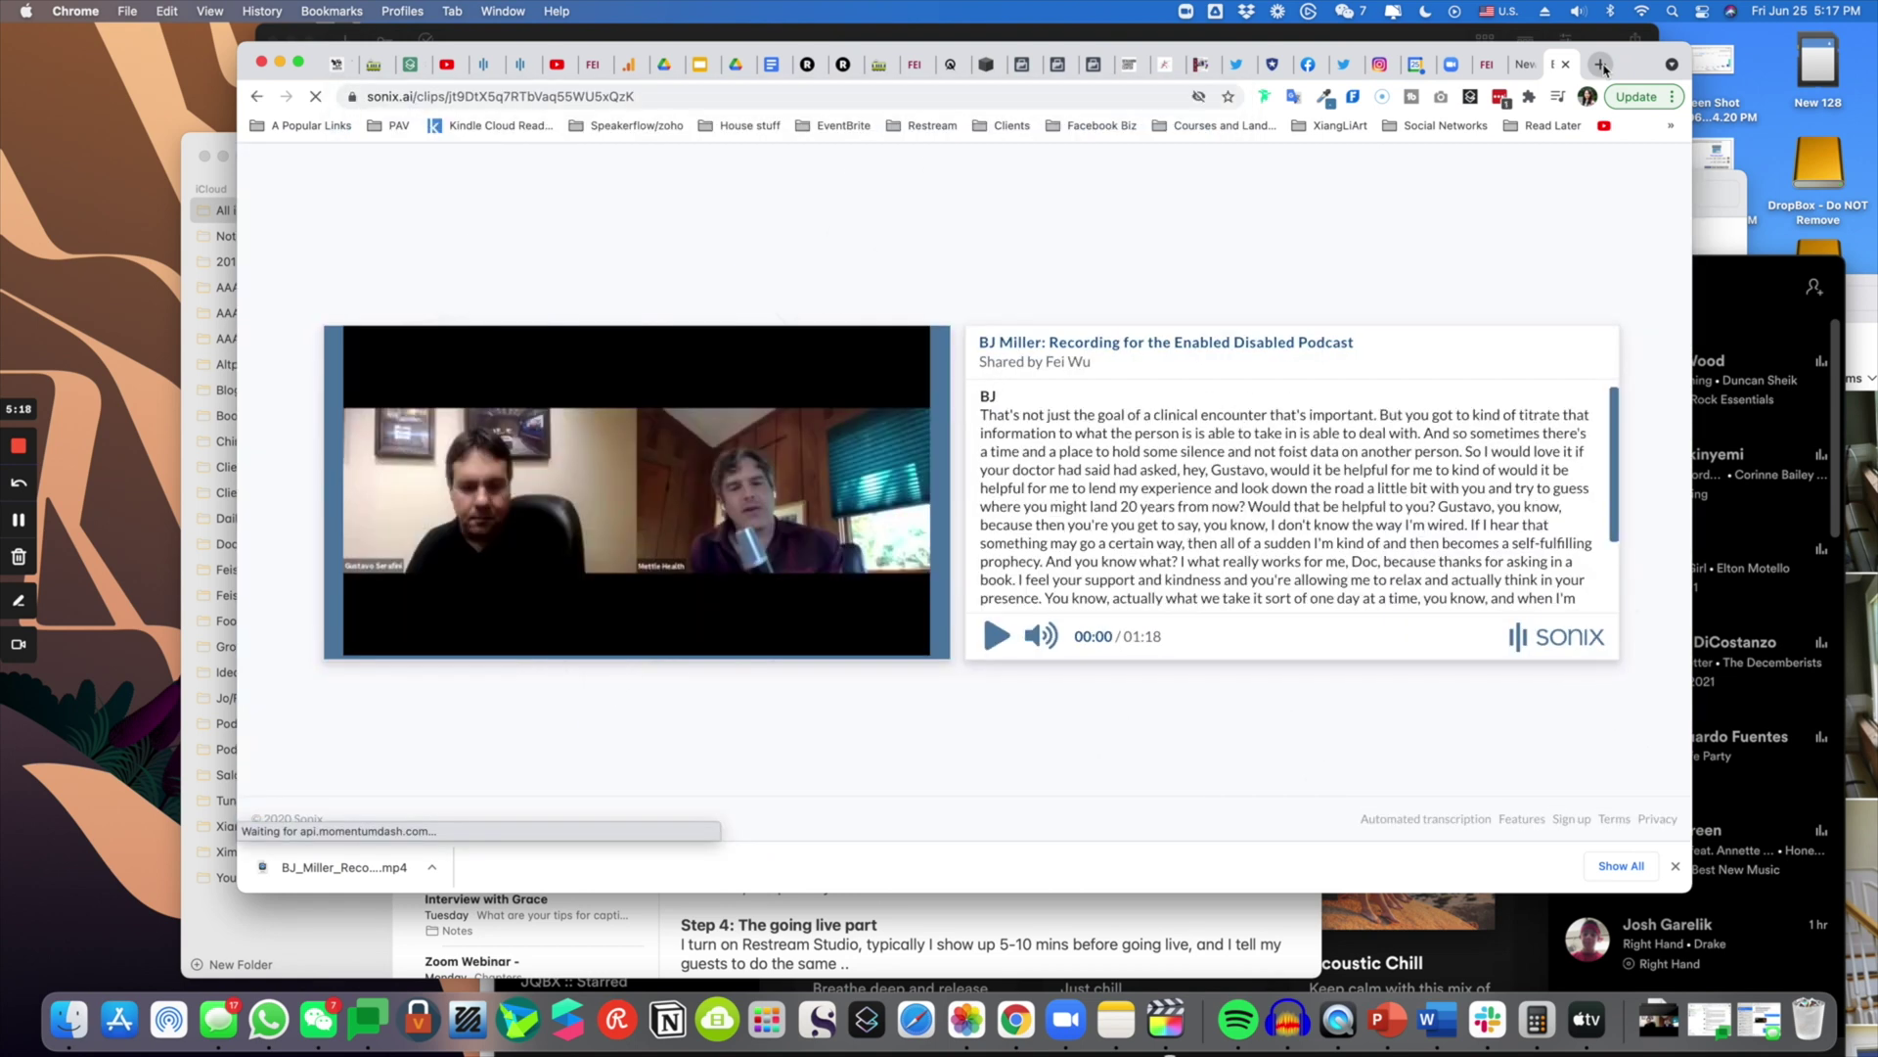
pyautogui.click(1675, 867)
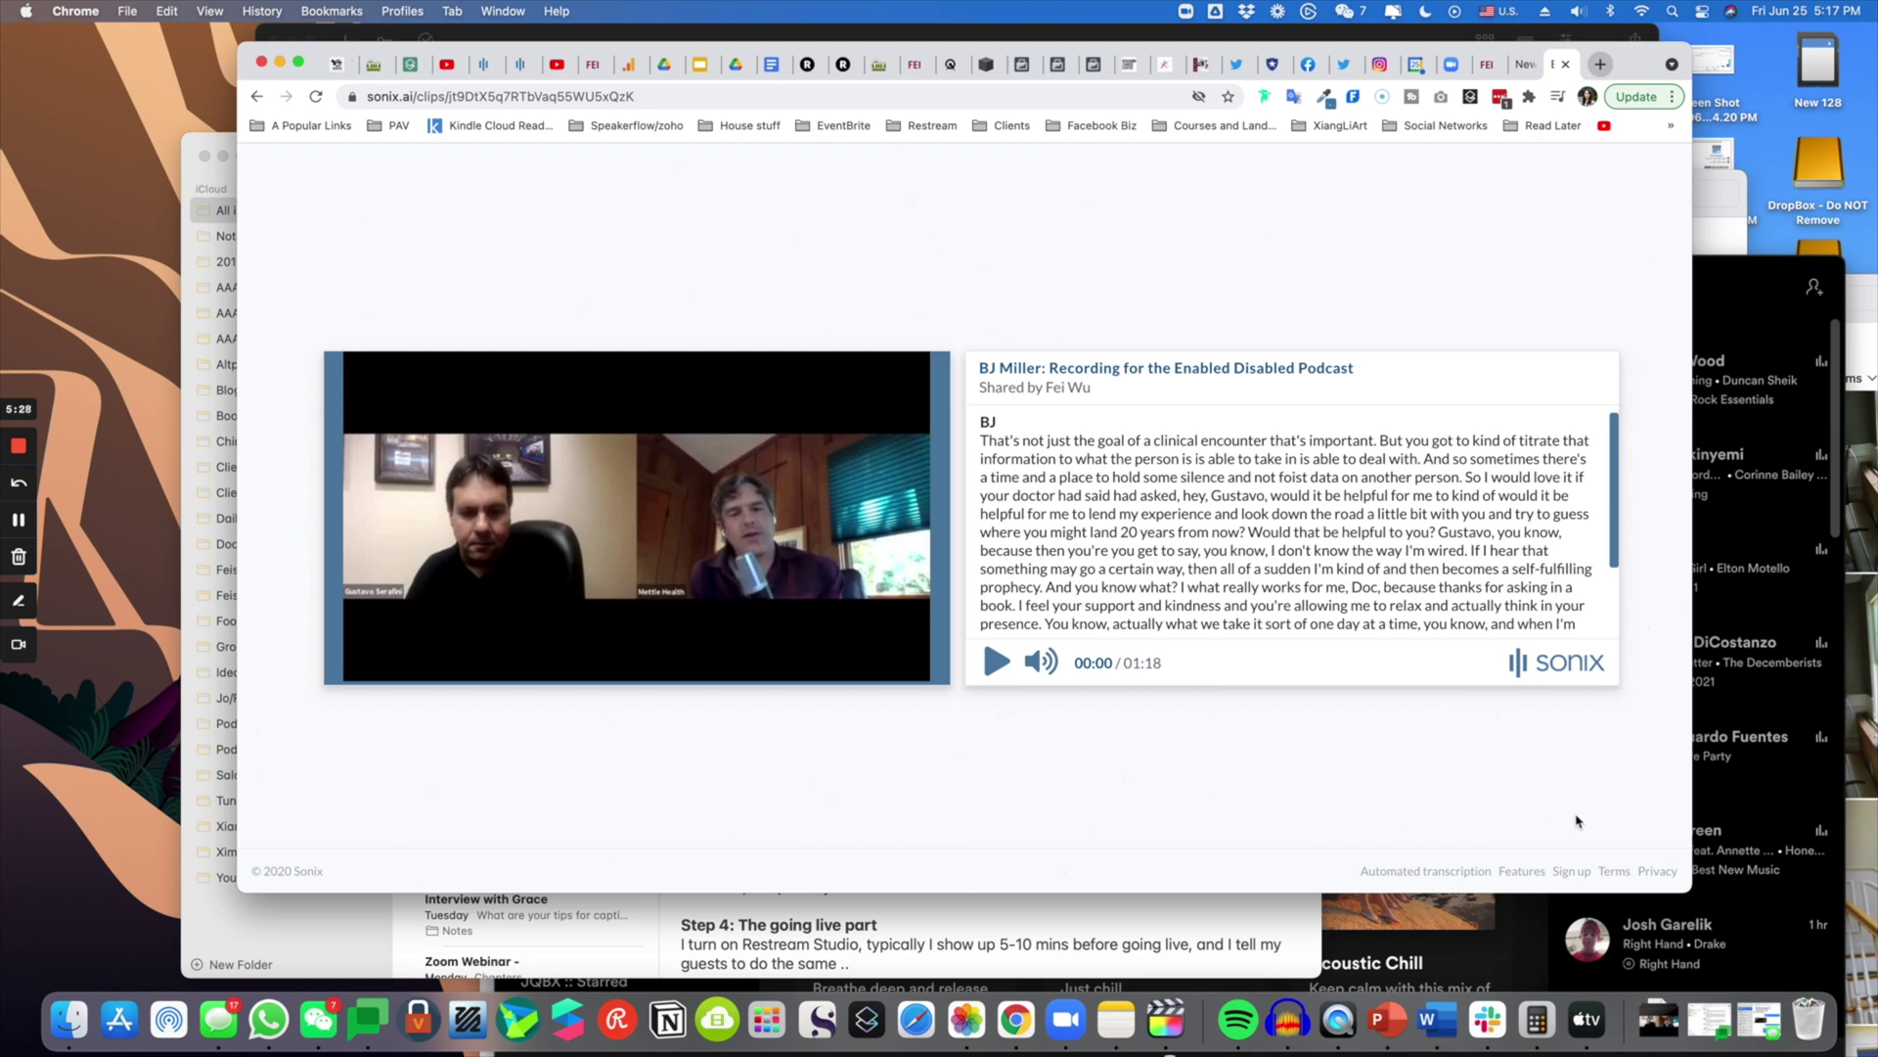
pyautogui.scroll(-1, 1358, 504)
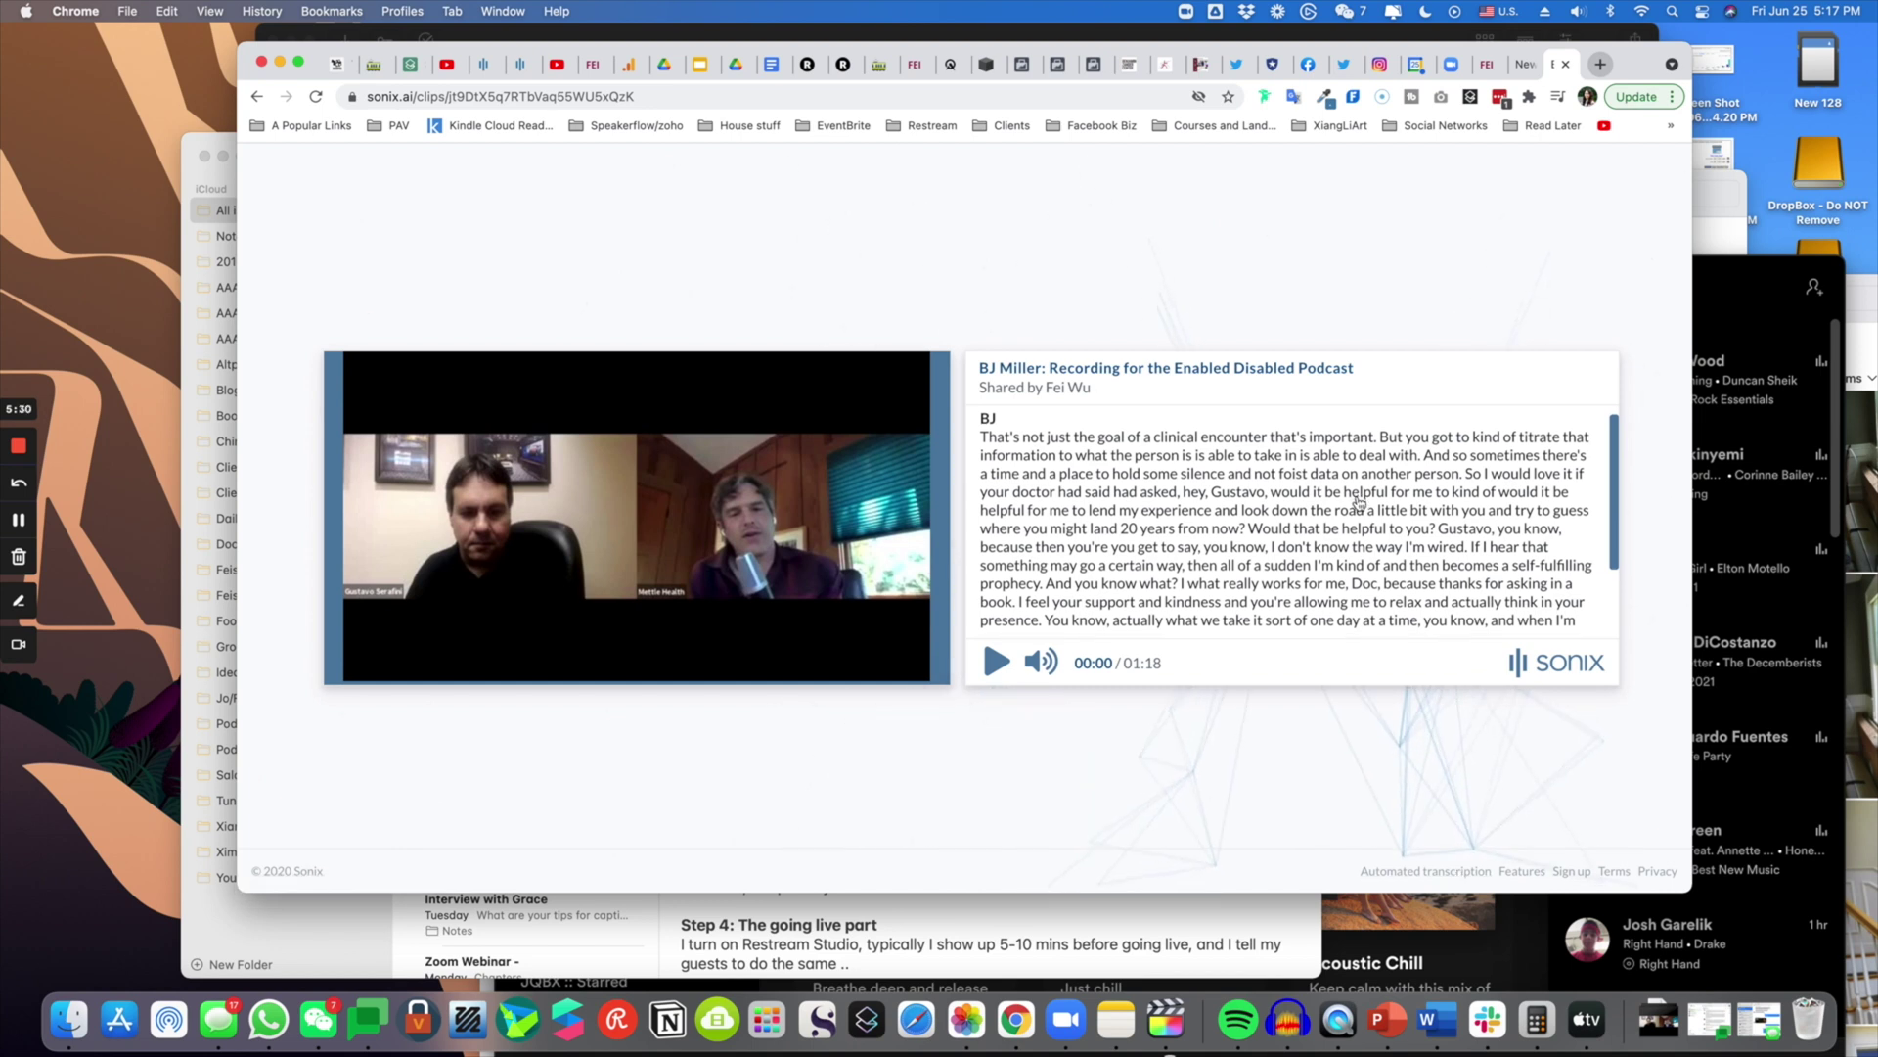
pyautogui.scroll(-5, 1358, 503)
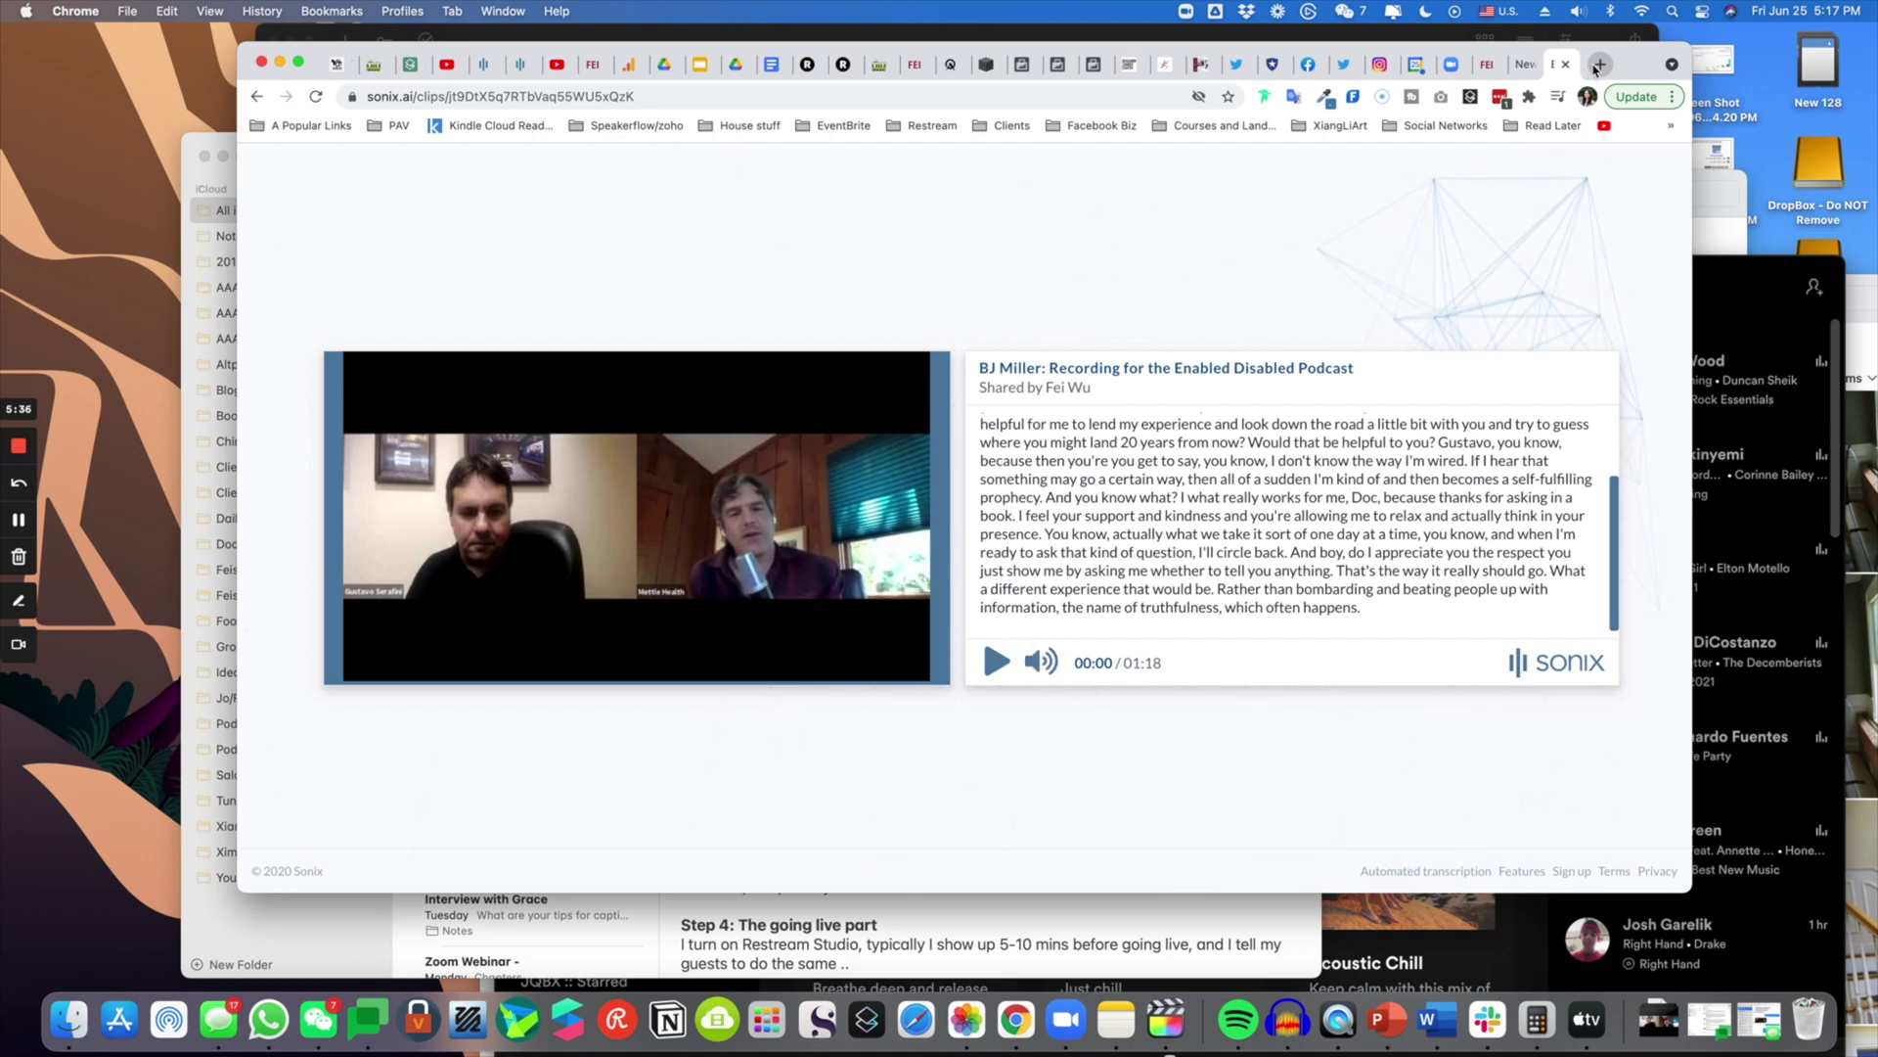
# - Load twitter.com via 'tw' in a new tab and paste the clip link into a new tweet
pyautogui.click(1598, 64)
pyautogui.write('tw')
pyautogui.press('Return')
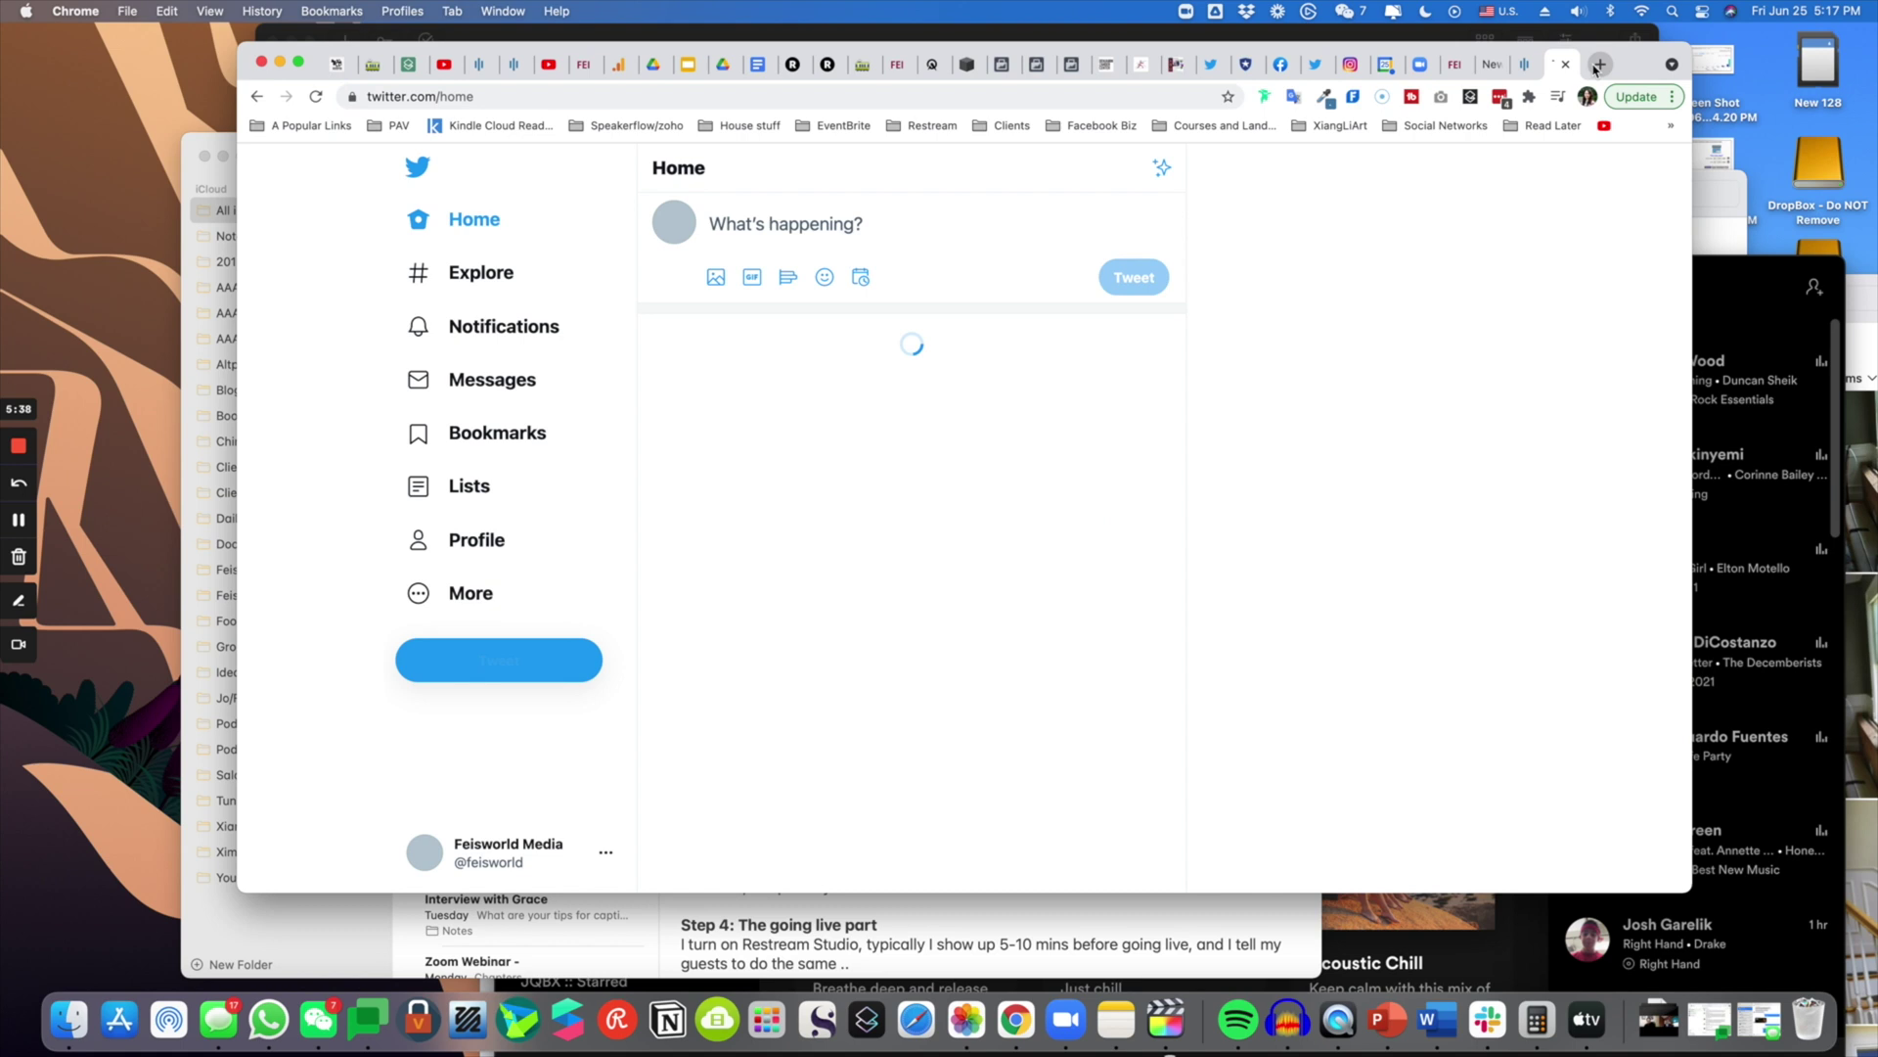
pyautogui.click(749, 221)
pyautogui.write('https://sonix.ai/clips/jt9DtX5q7RTbVaq55WU5xQzK')
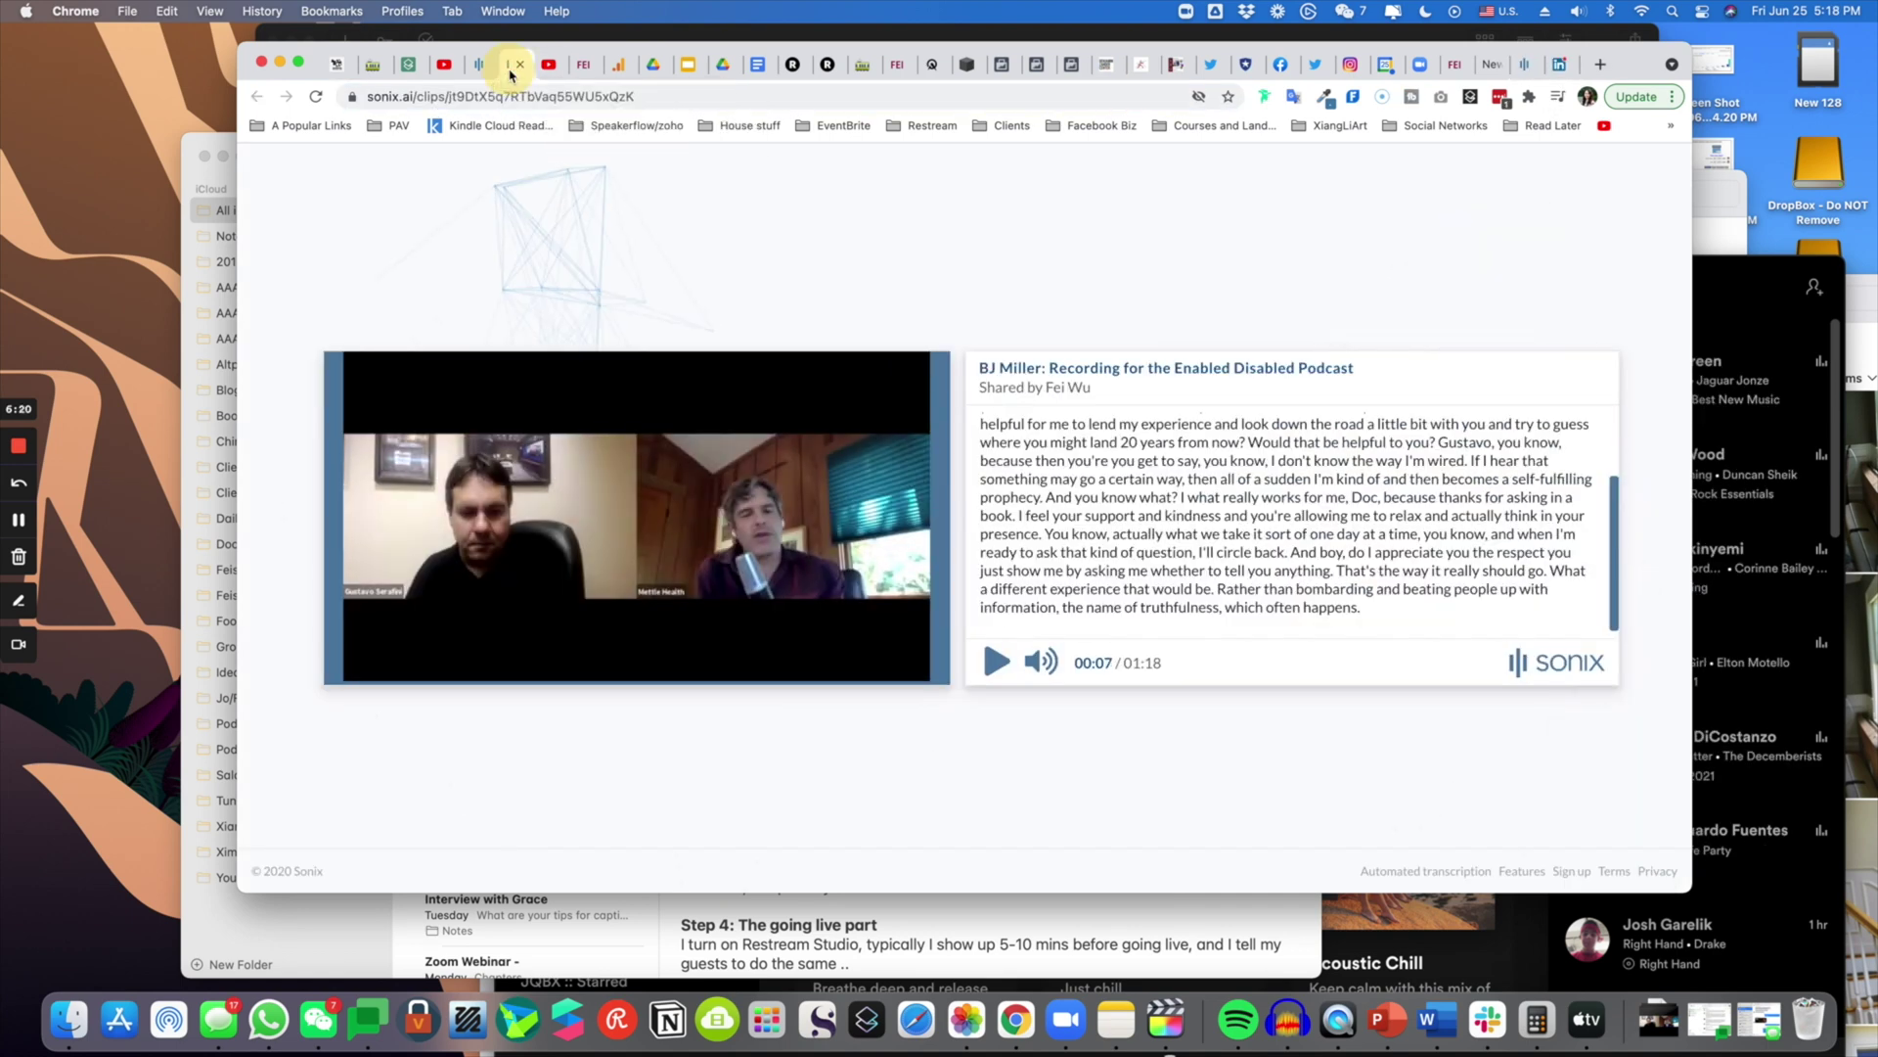
# - Return to the transcript editor tab and dismiss the clip creation dialog
pyautogui.click(478, 65)
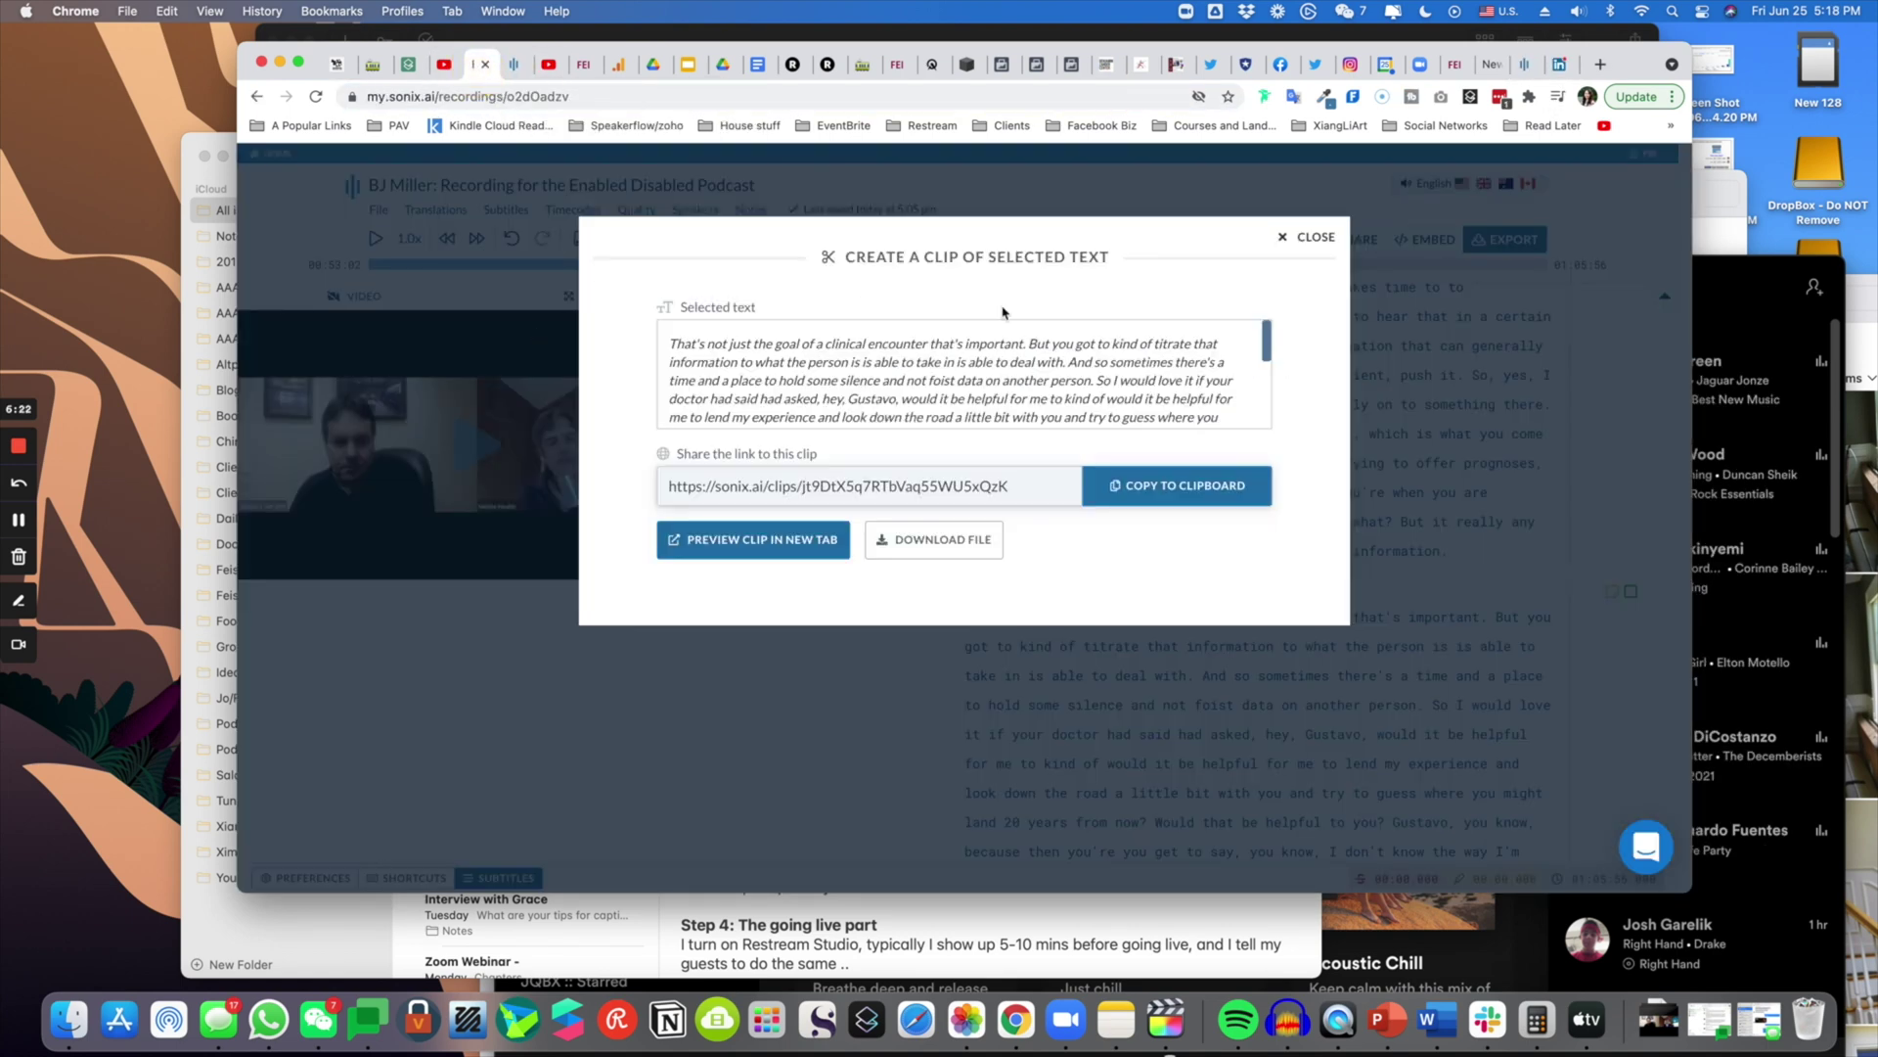
pyautogui.click(1311, 240)
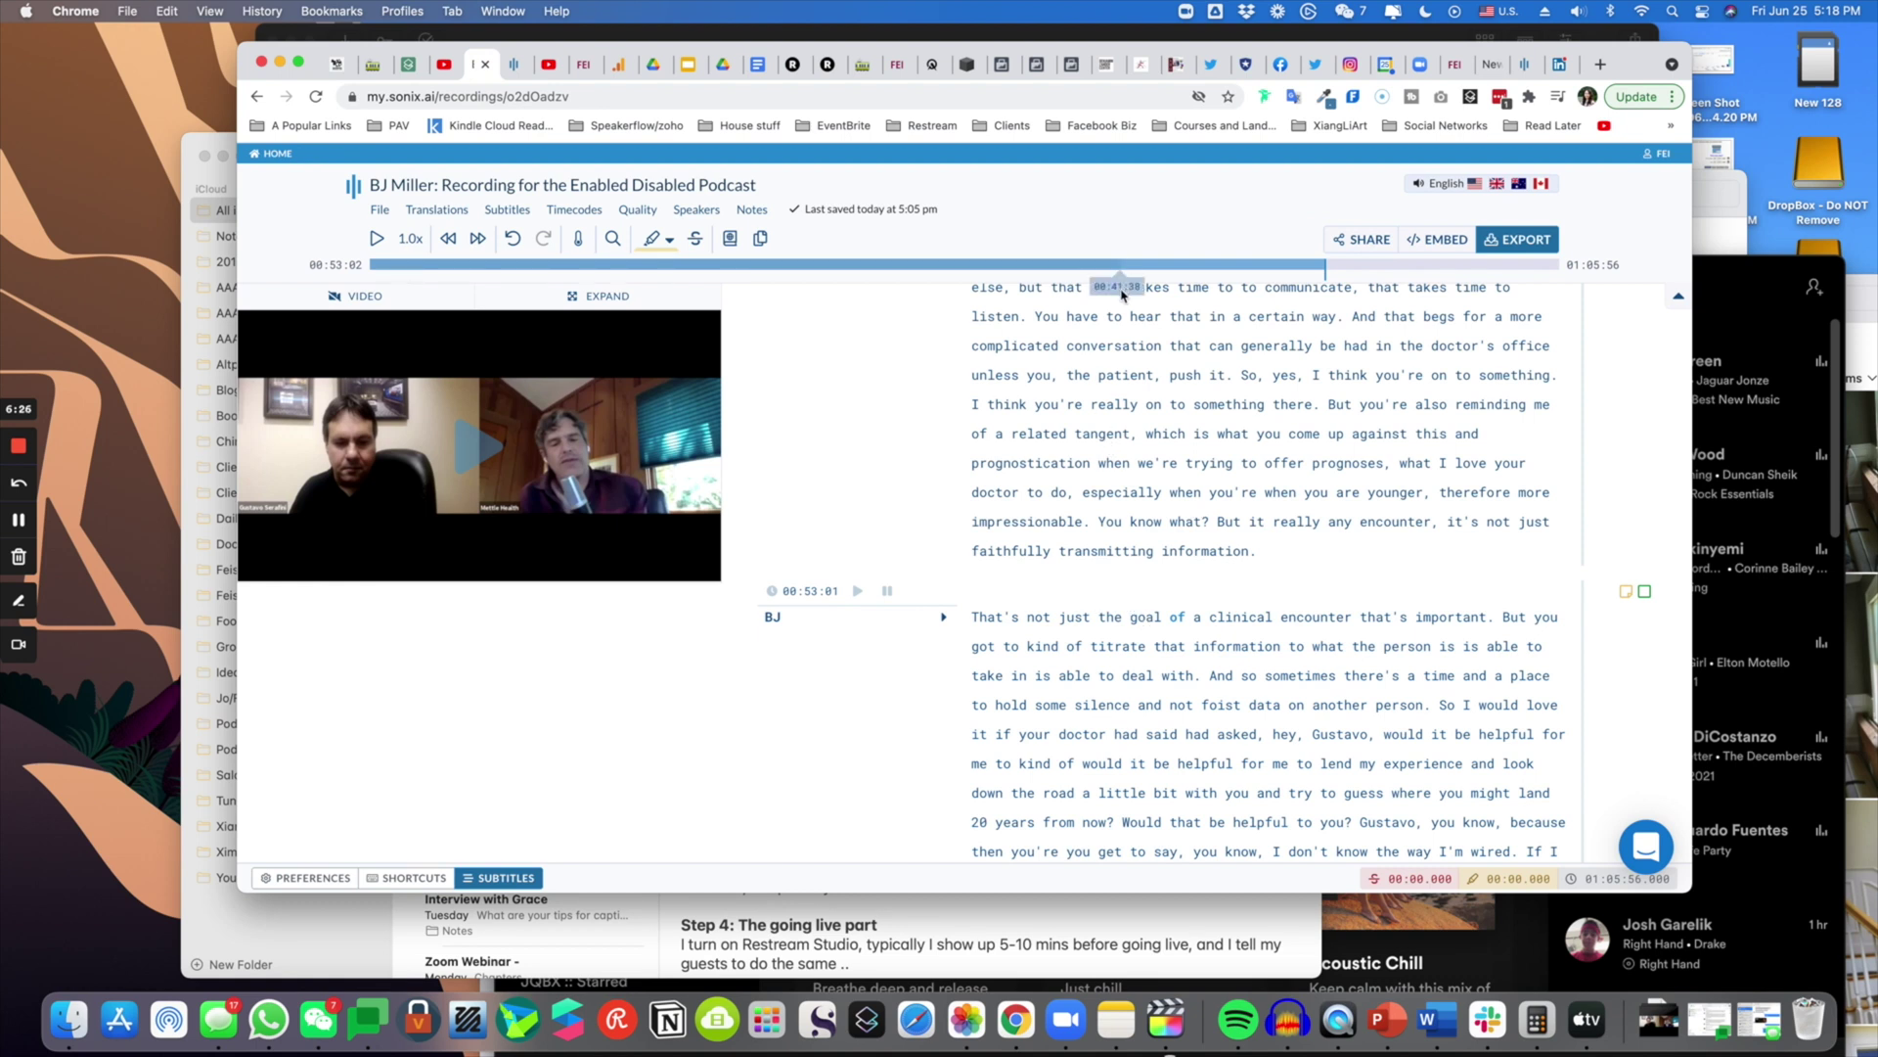
pyautogui.scroll(3, 1107, 543)
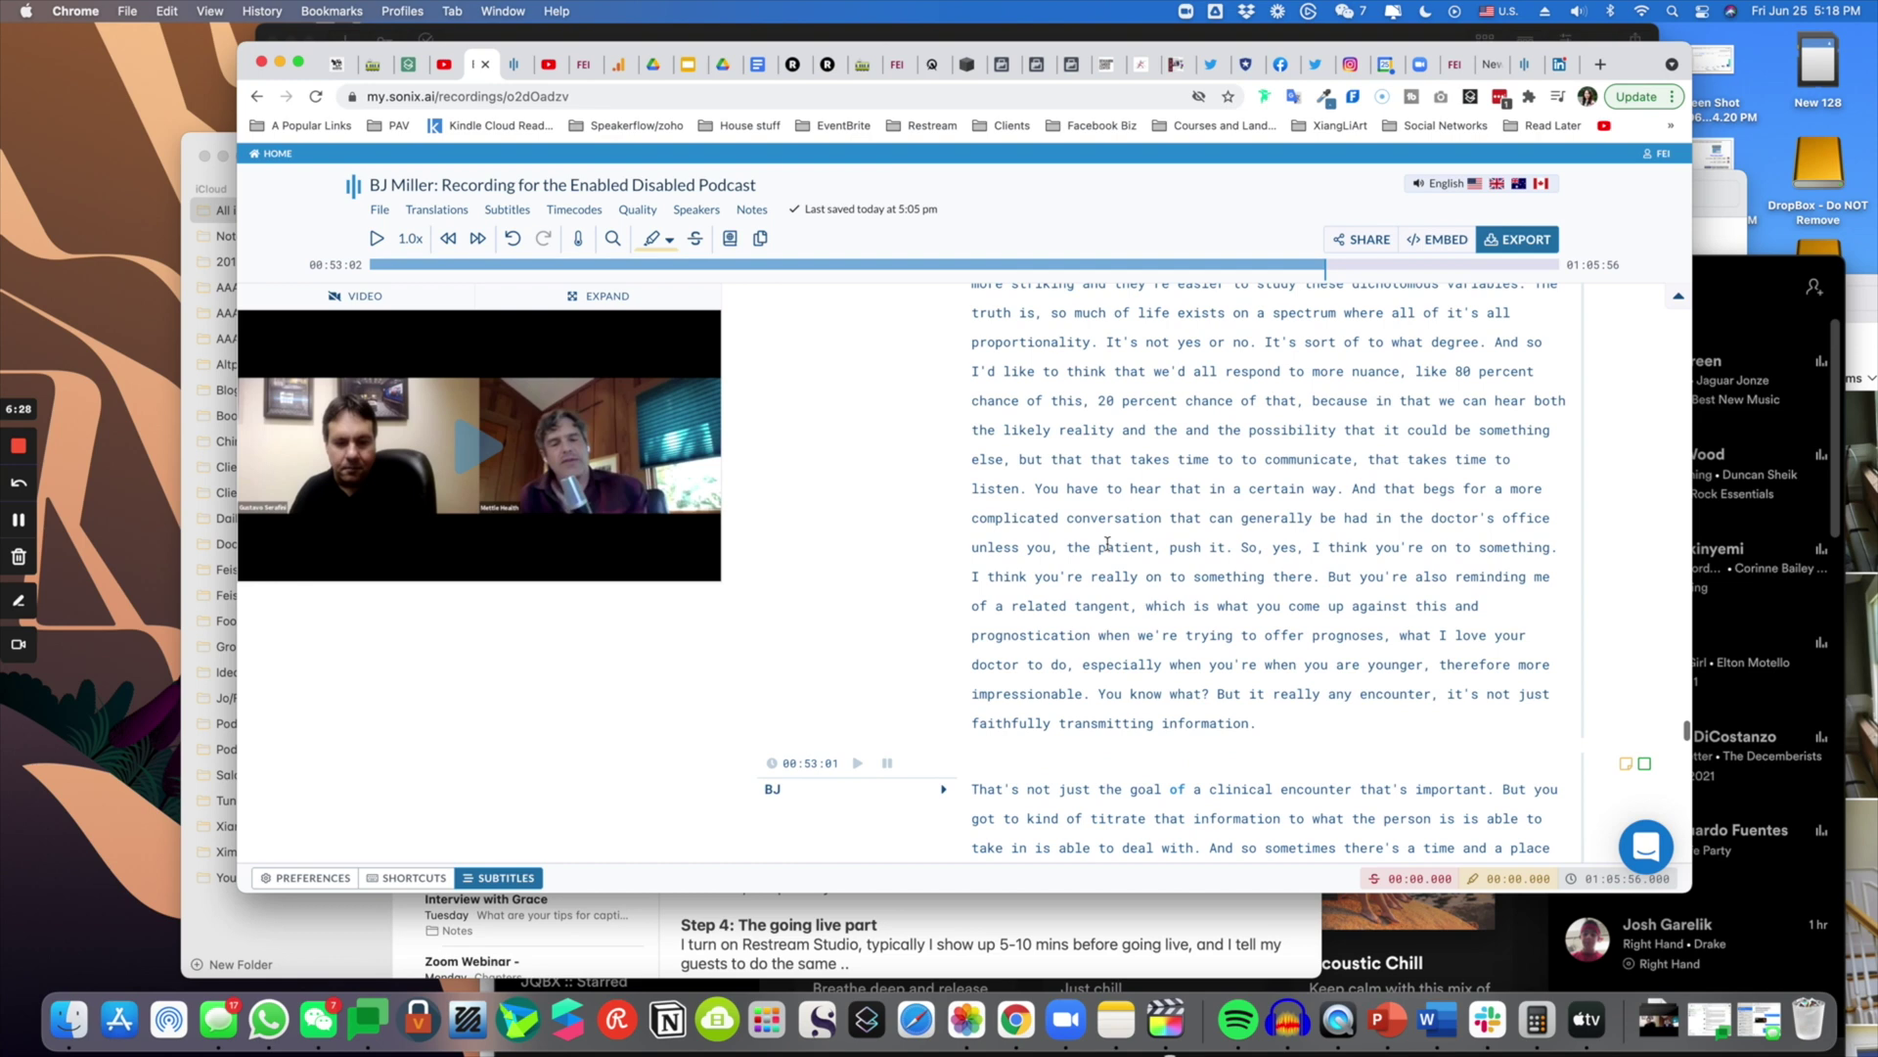
# - Select BJ's text from 'you're right' to 'nuance', start a clip, then cancel it
pyautogui.moveTo(1232, 694); pyautogui.dragTo(1029, 401)
pyautogui.scroll(10, 1274, 588)
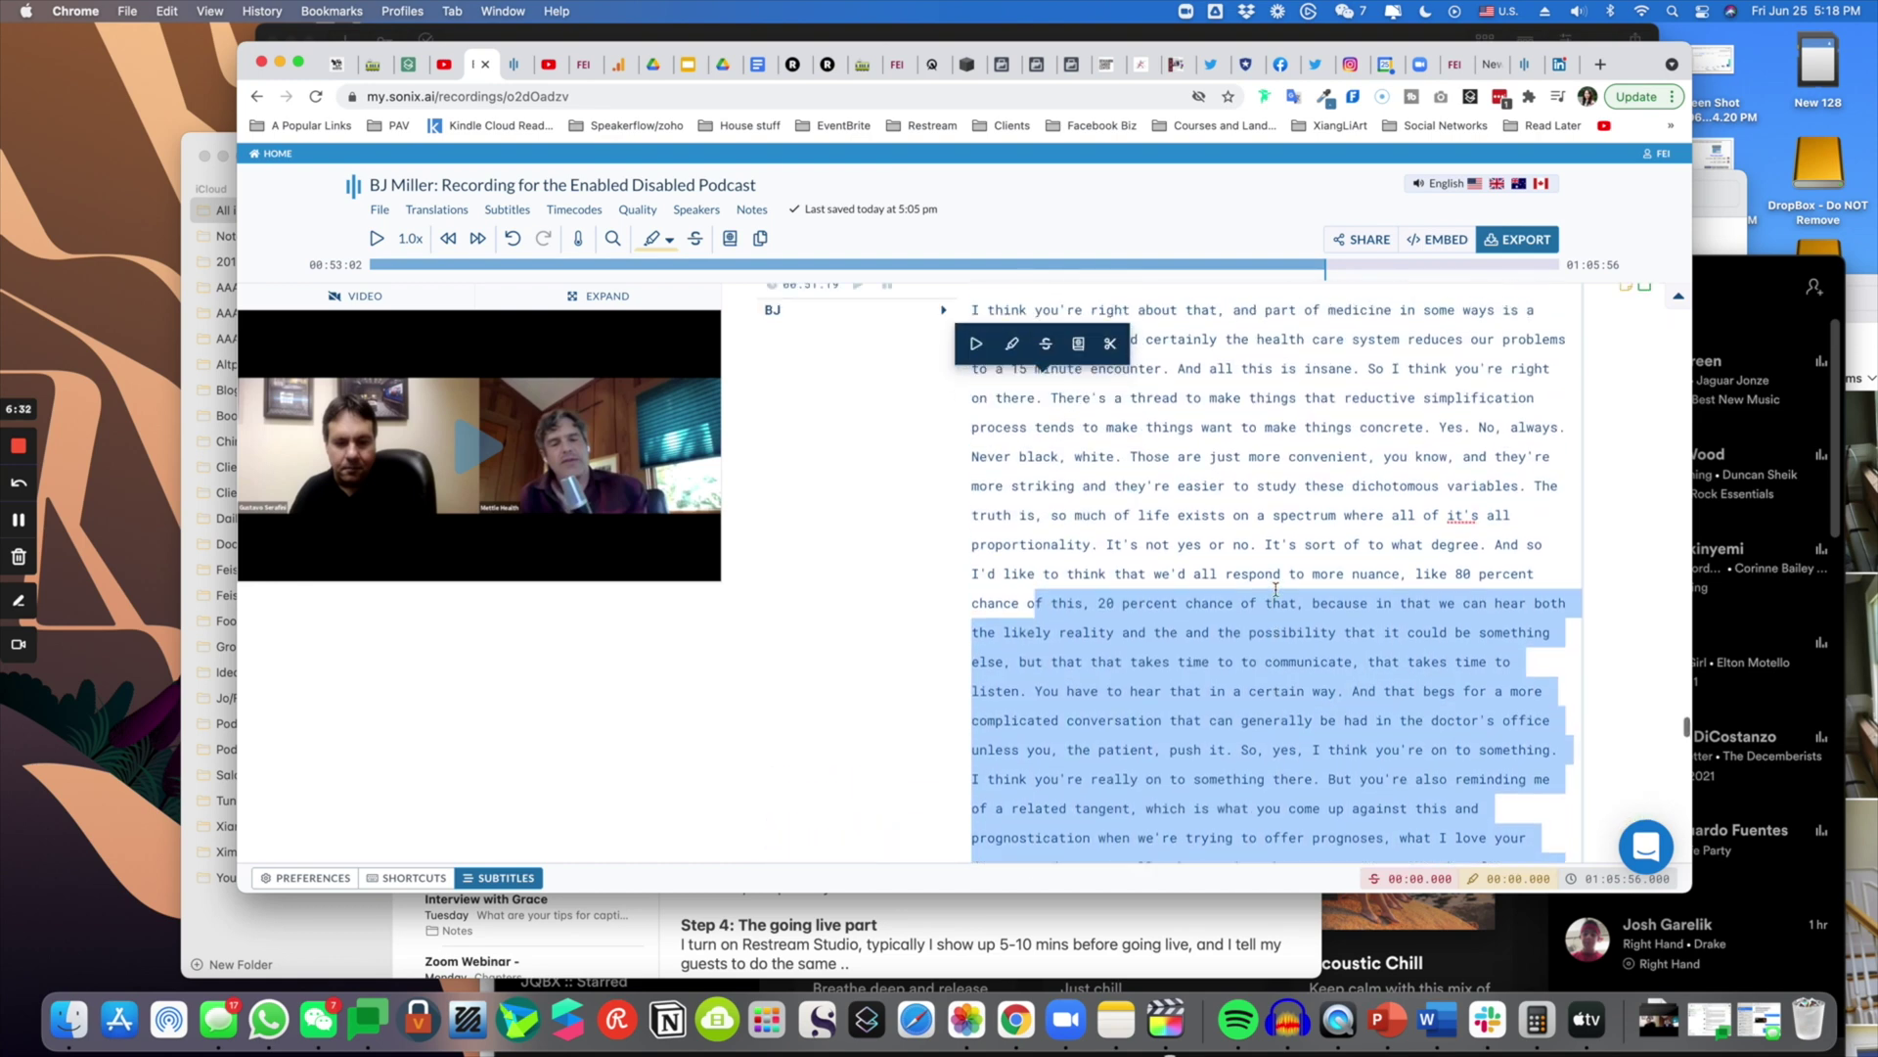
pyautogui.scroll(-3, 1276, 590)
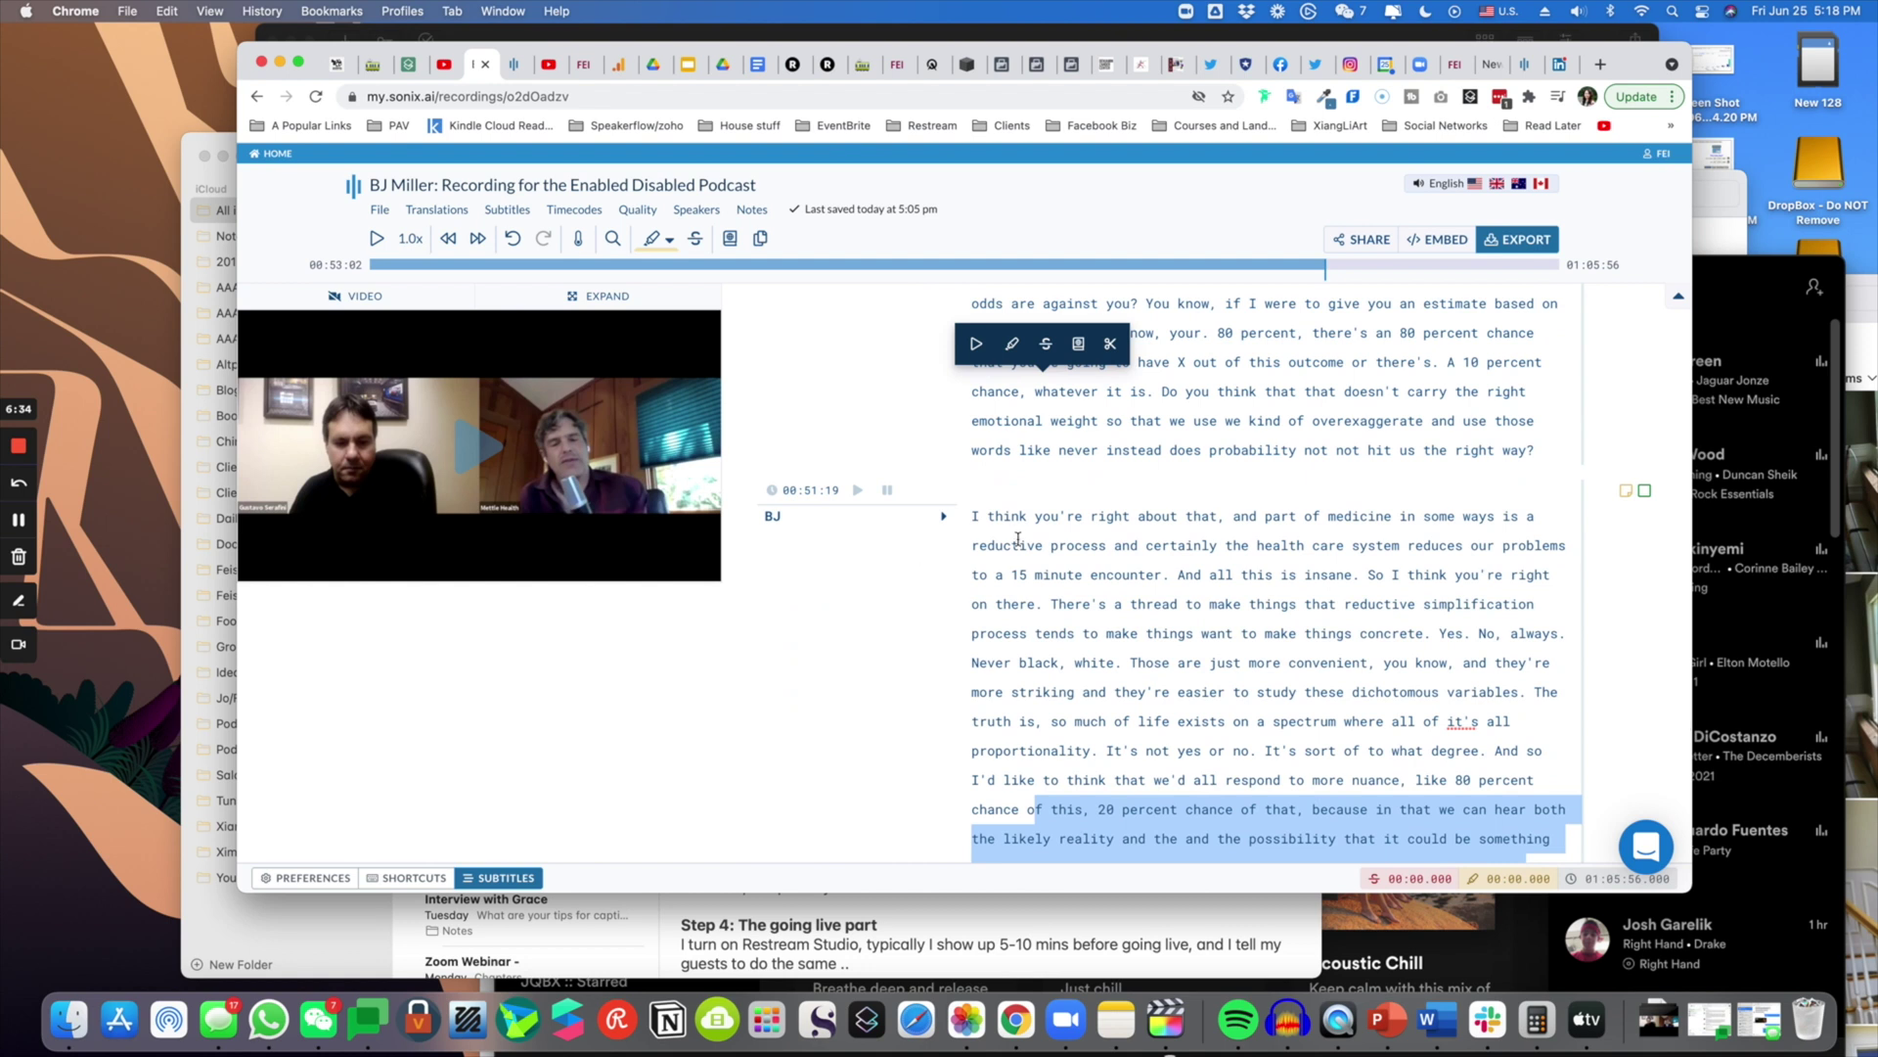
pyautogui.moveTo(1029, 519); pyautogui.dragTo(1386, 788)
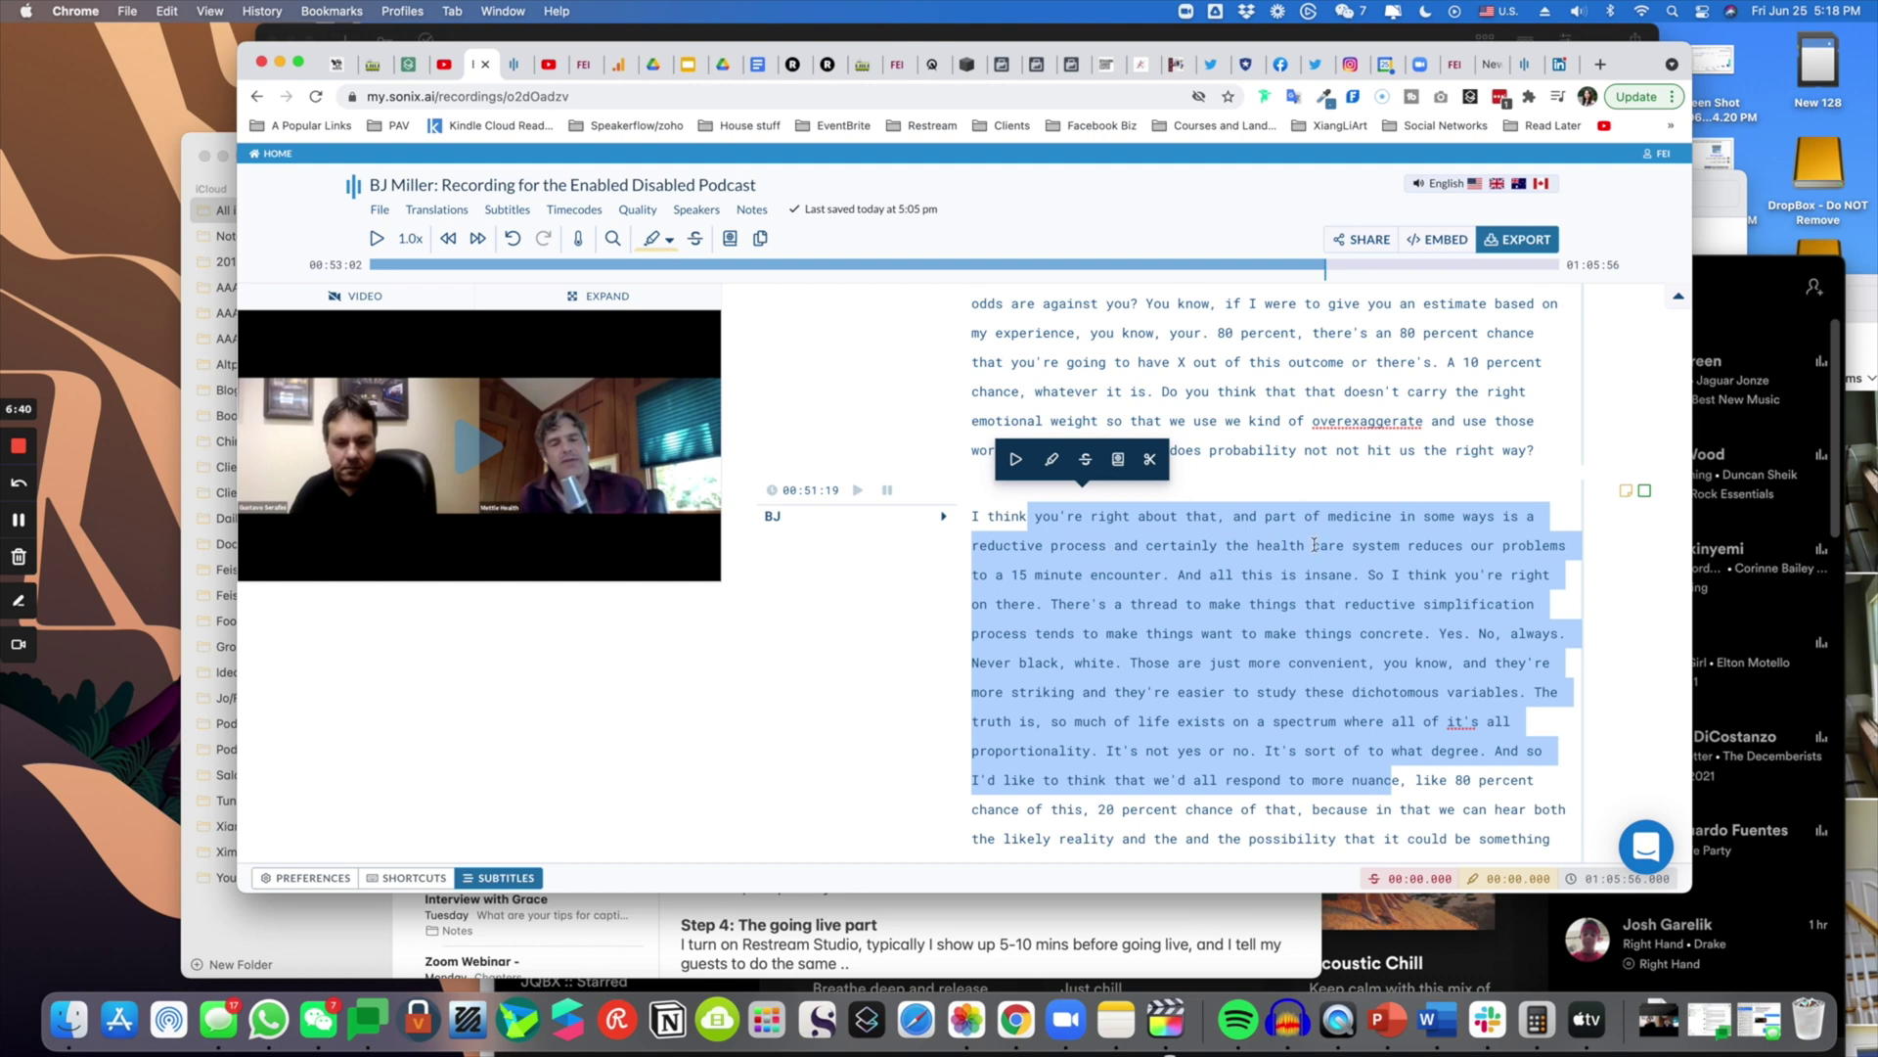
pyautogui.click(1149, 459)
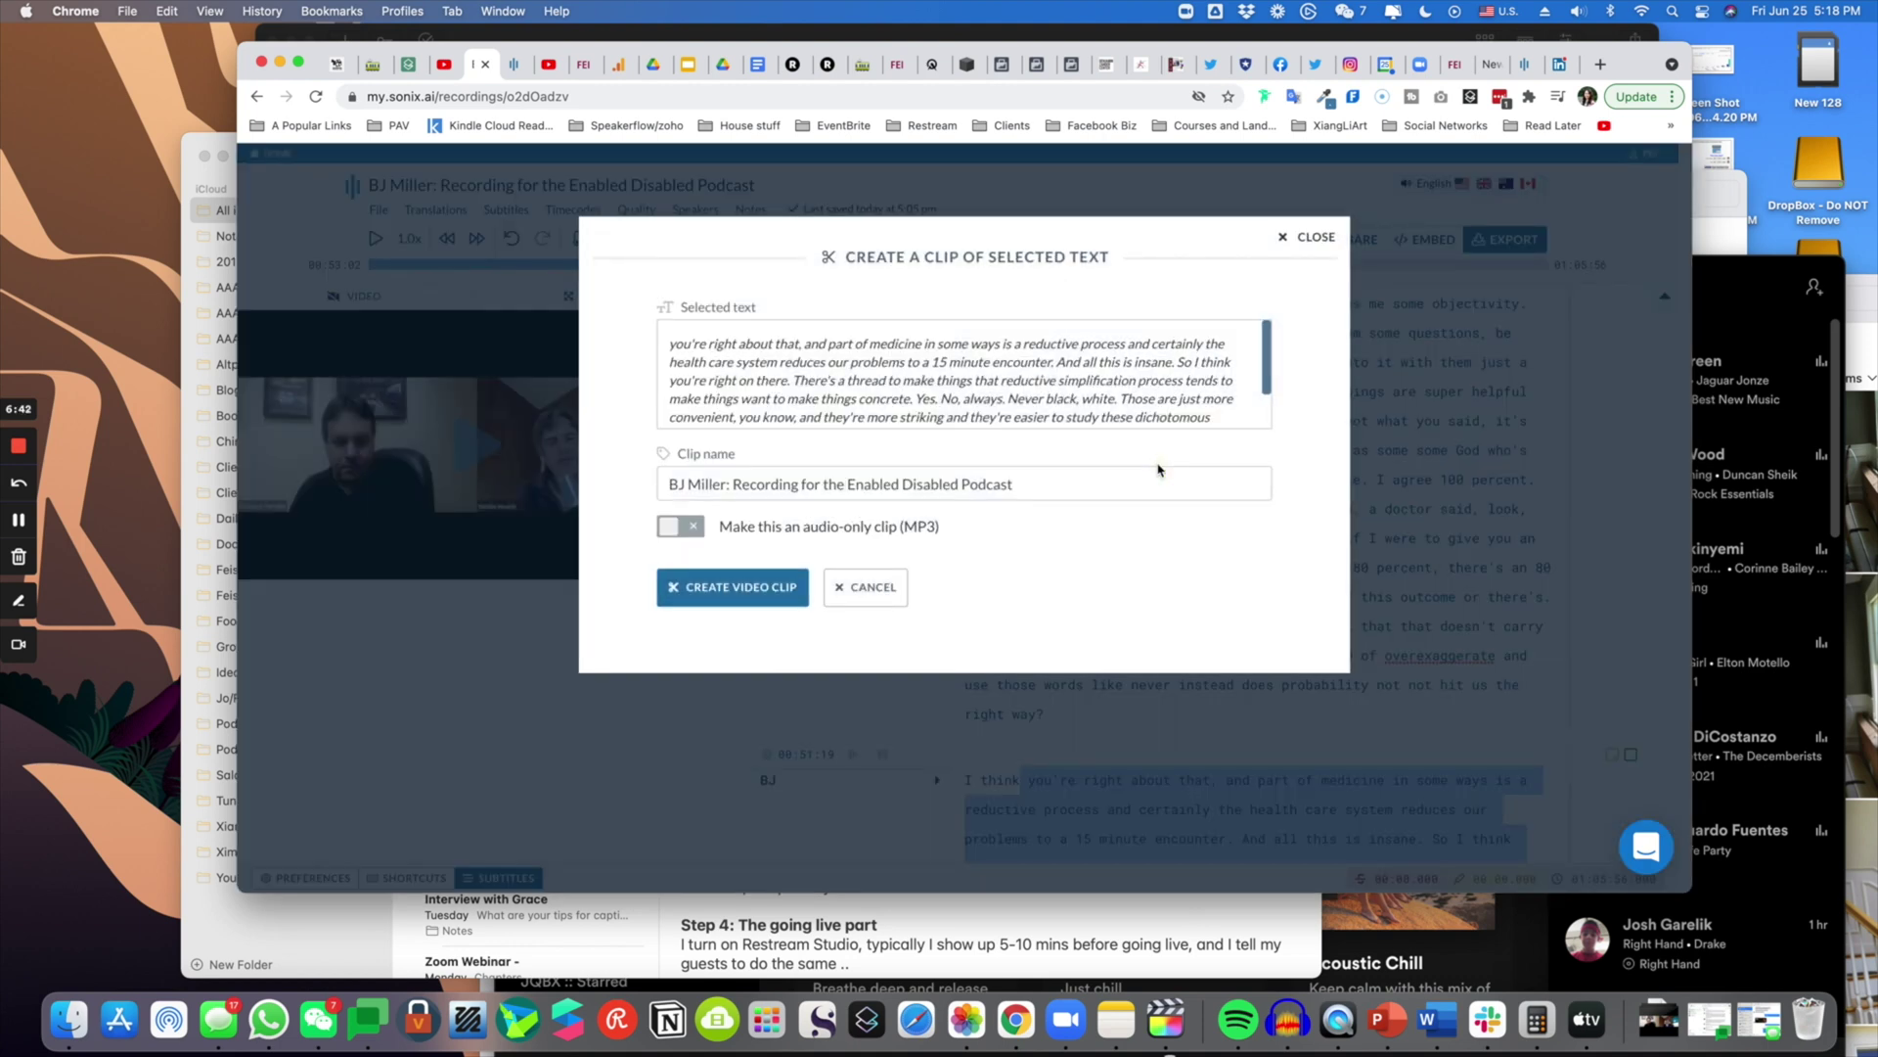
pyautogui.click(1309, 239)
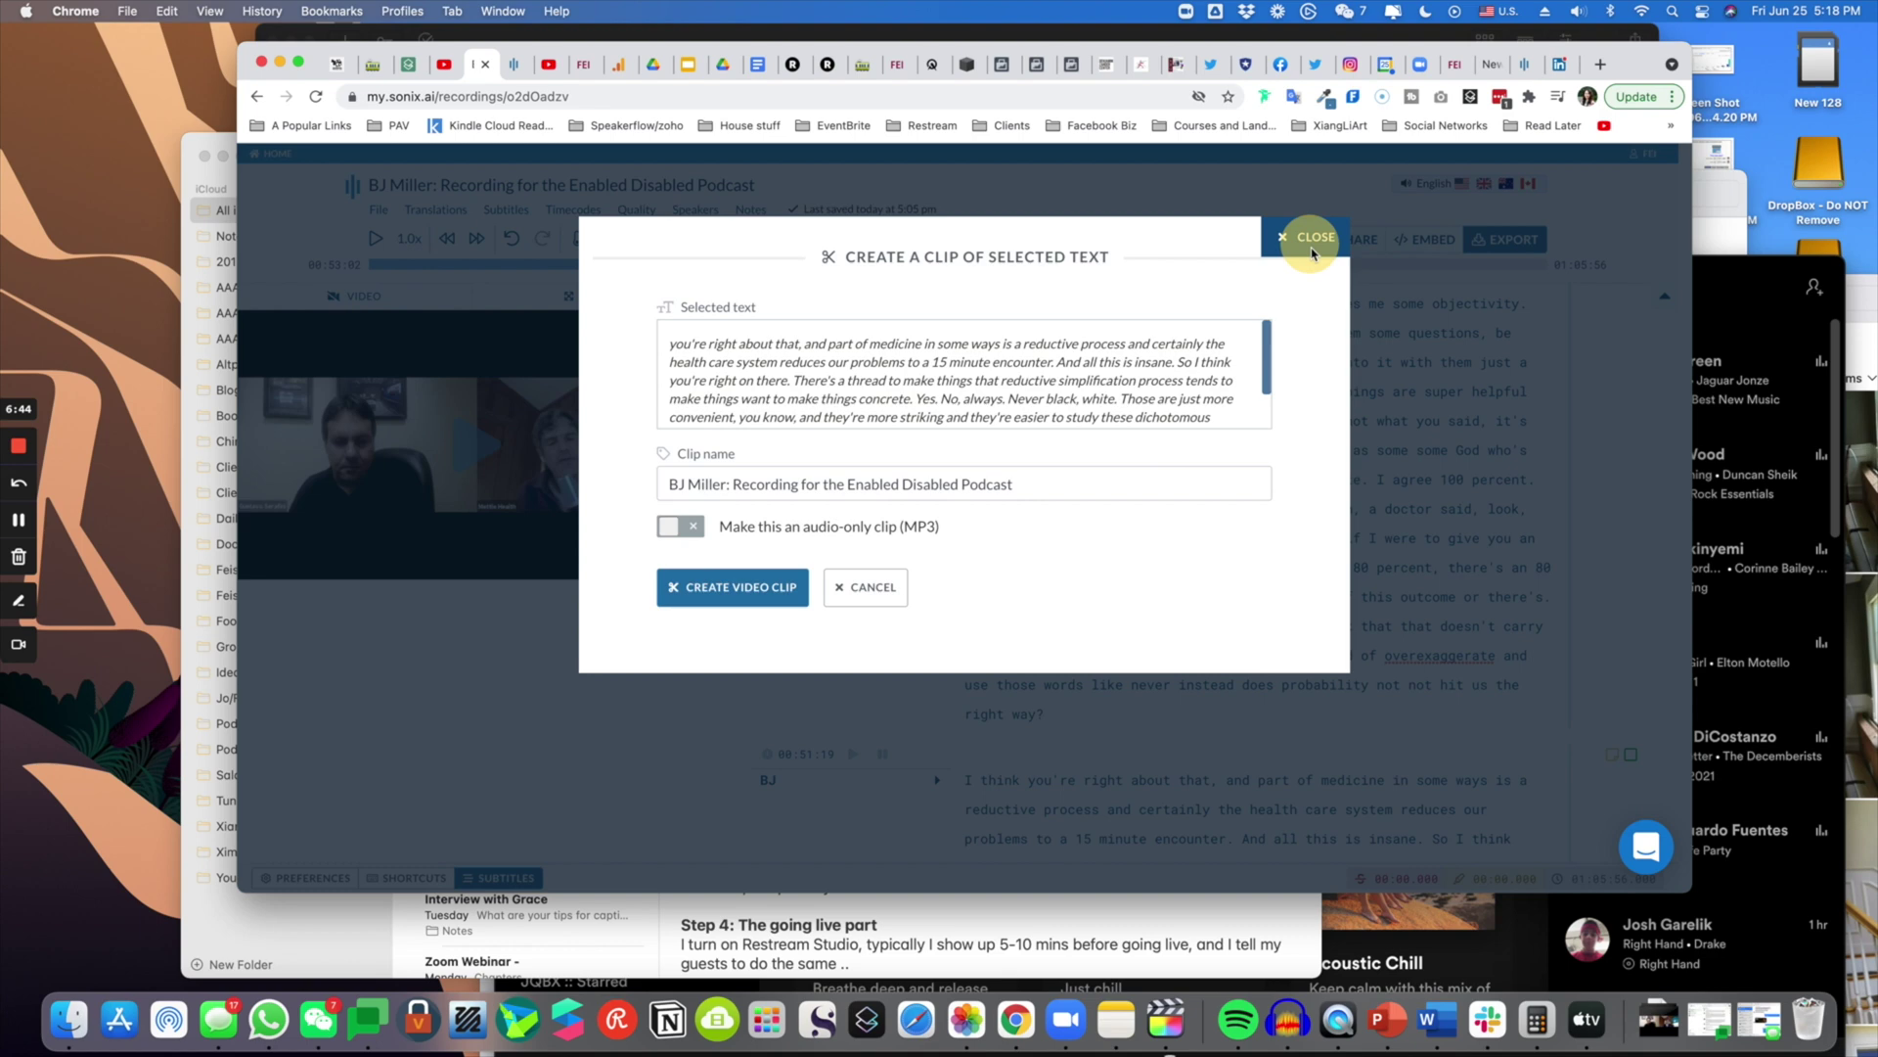
pyautogui.scroll(3, 1109, 720)
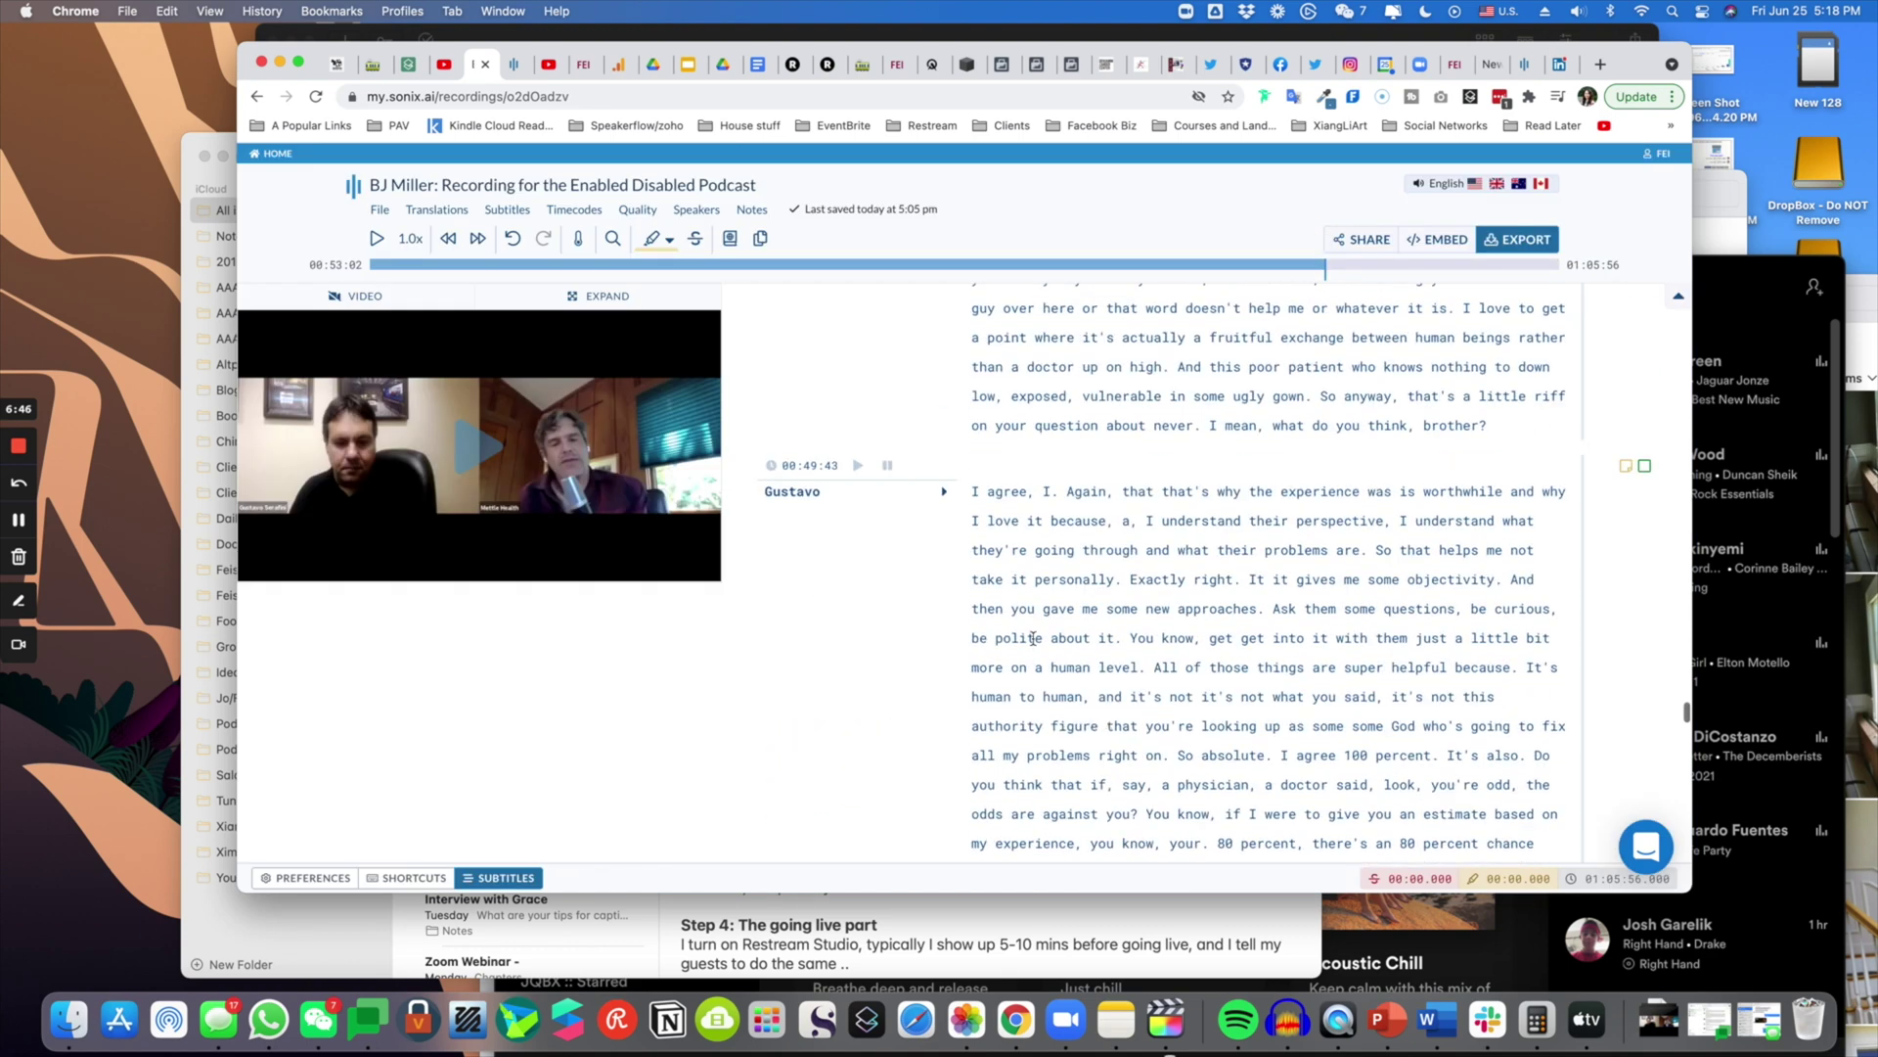
pyautogui.scroll(-1, 894, 469)
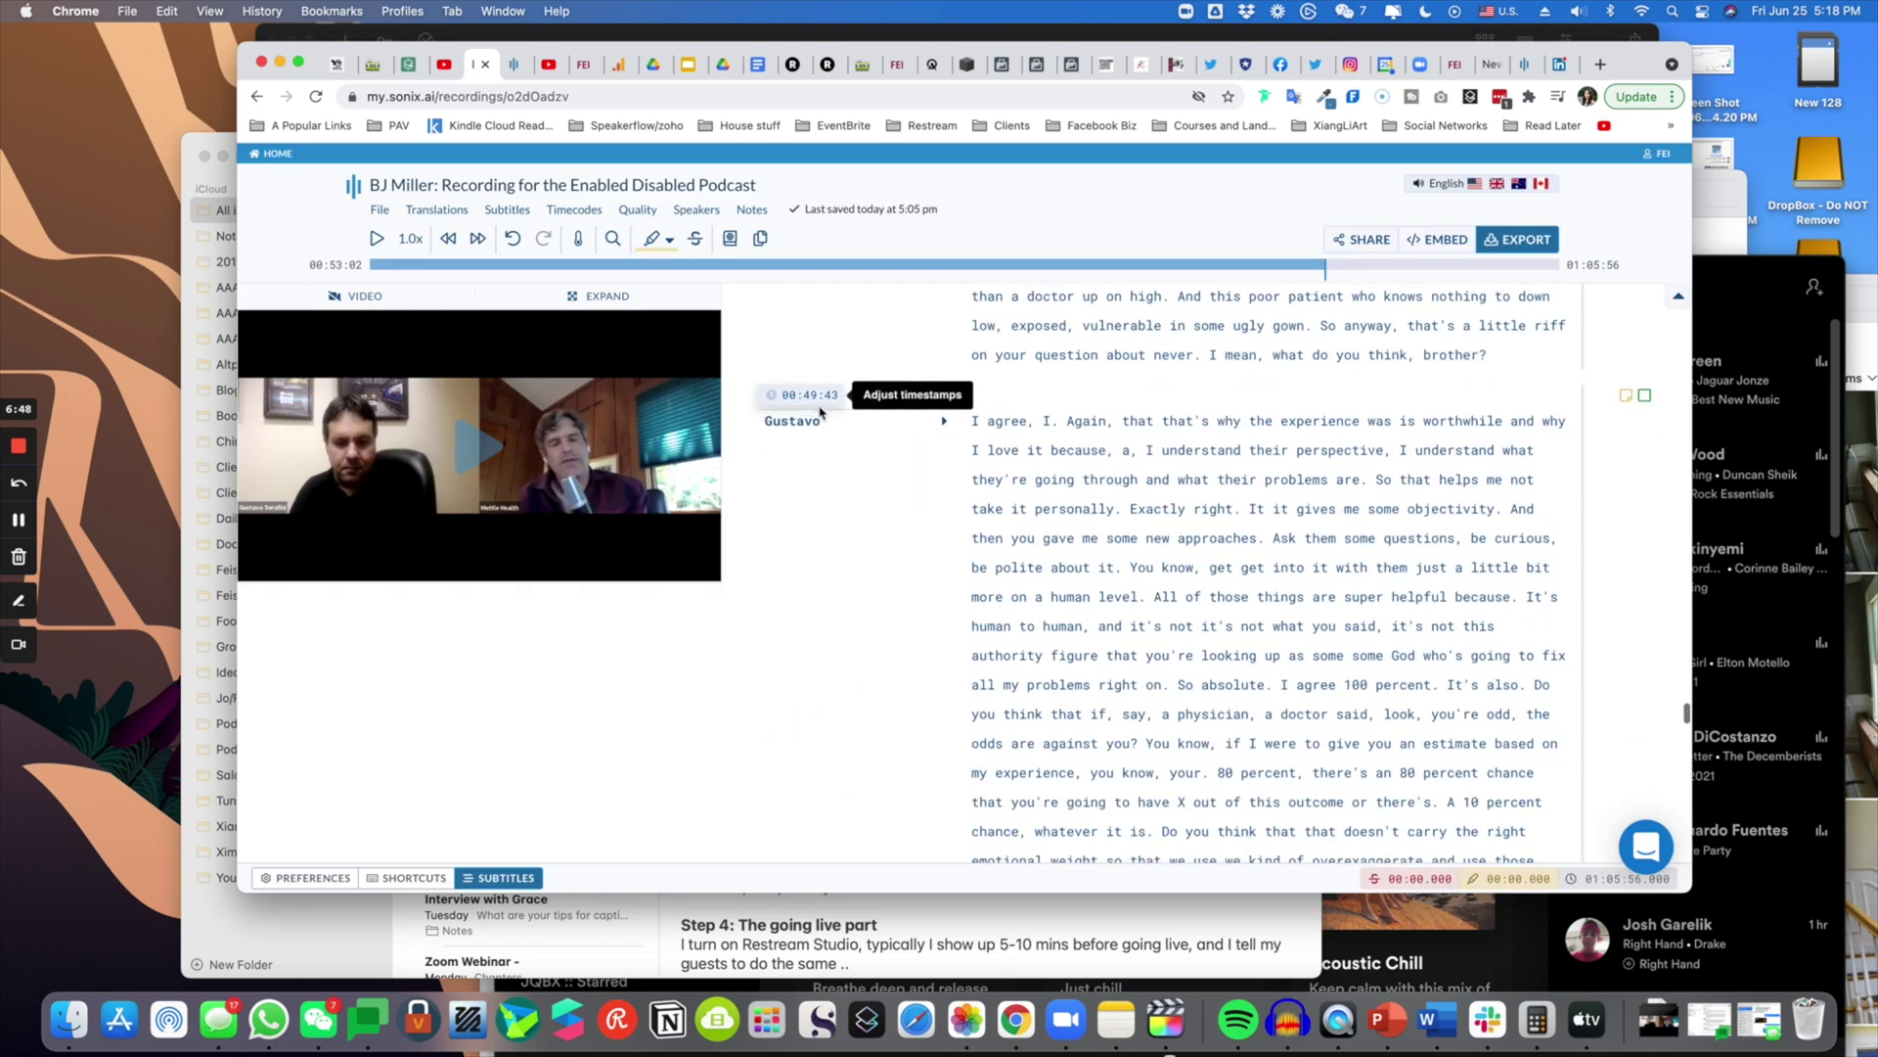
pyautogui.scroll(-3, 833, 411)
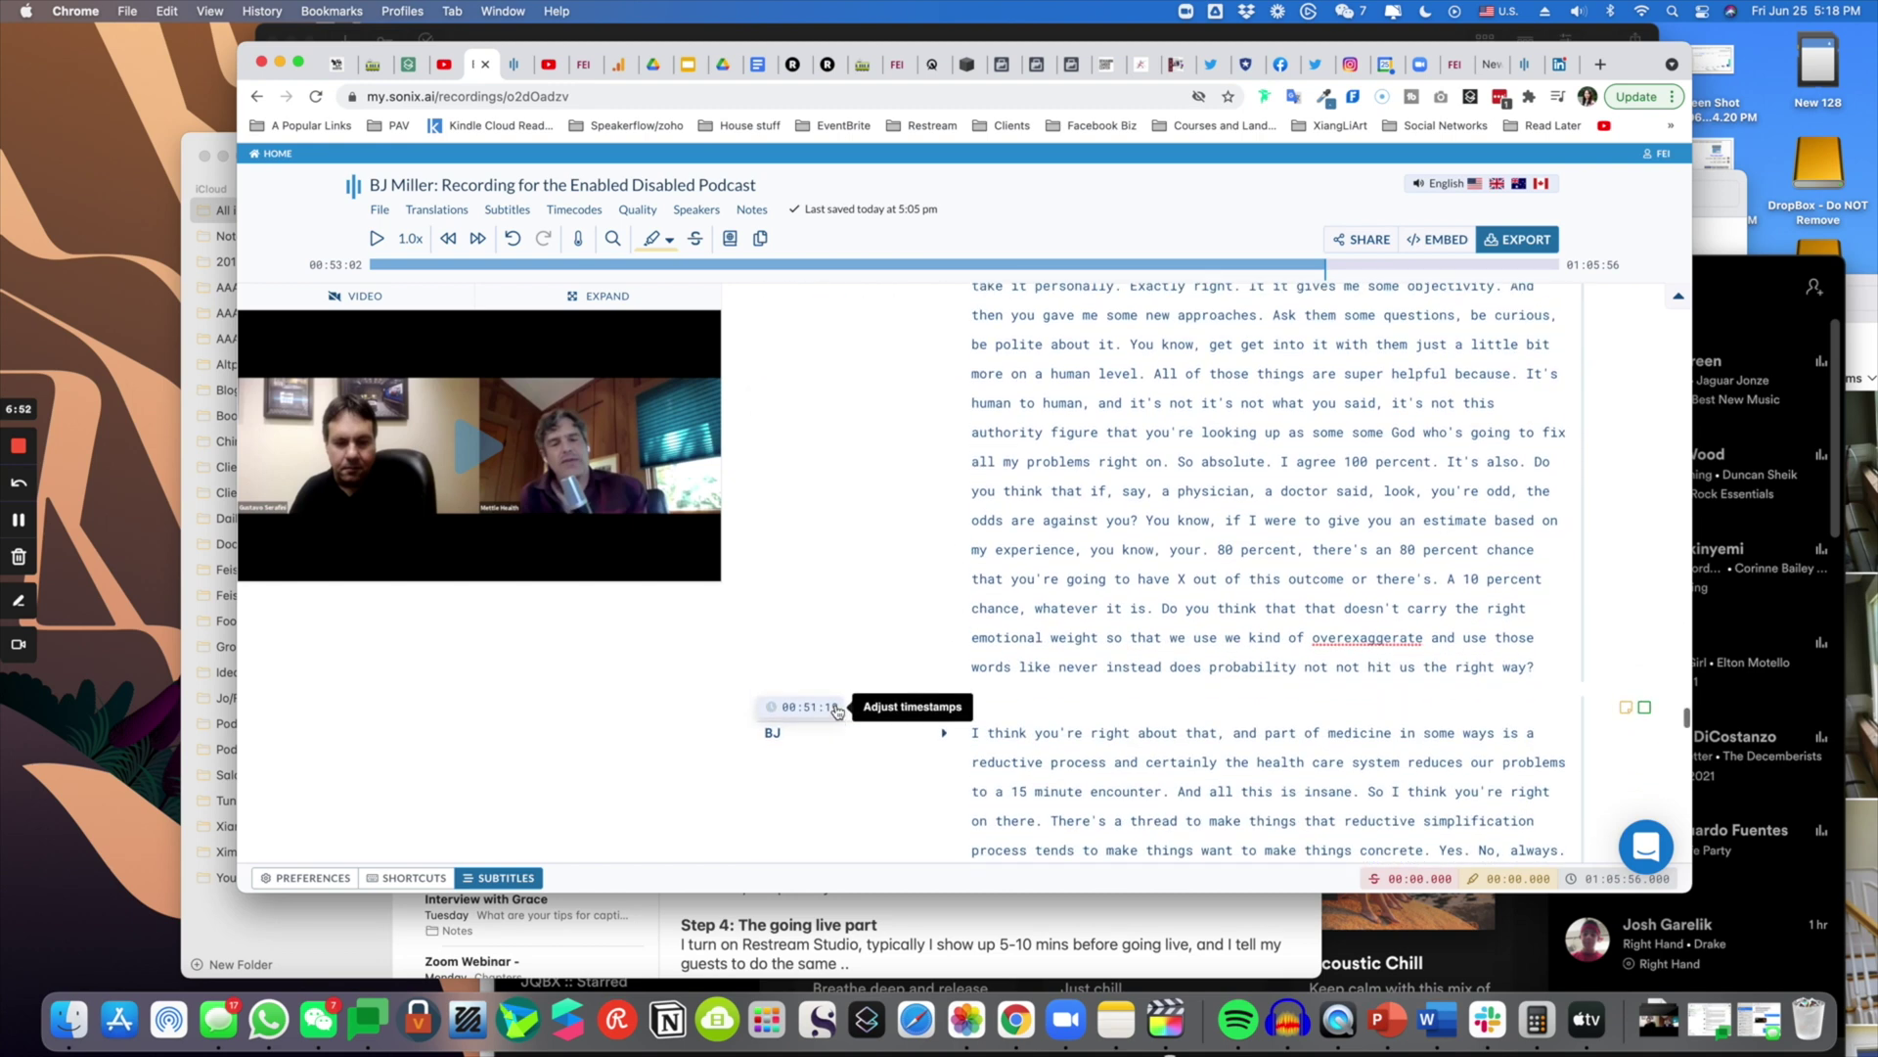
pyautogui.scroll(3, 838, 712)
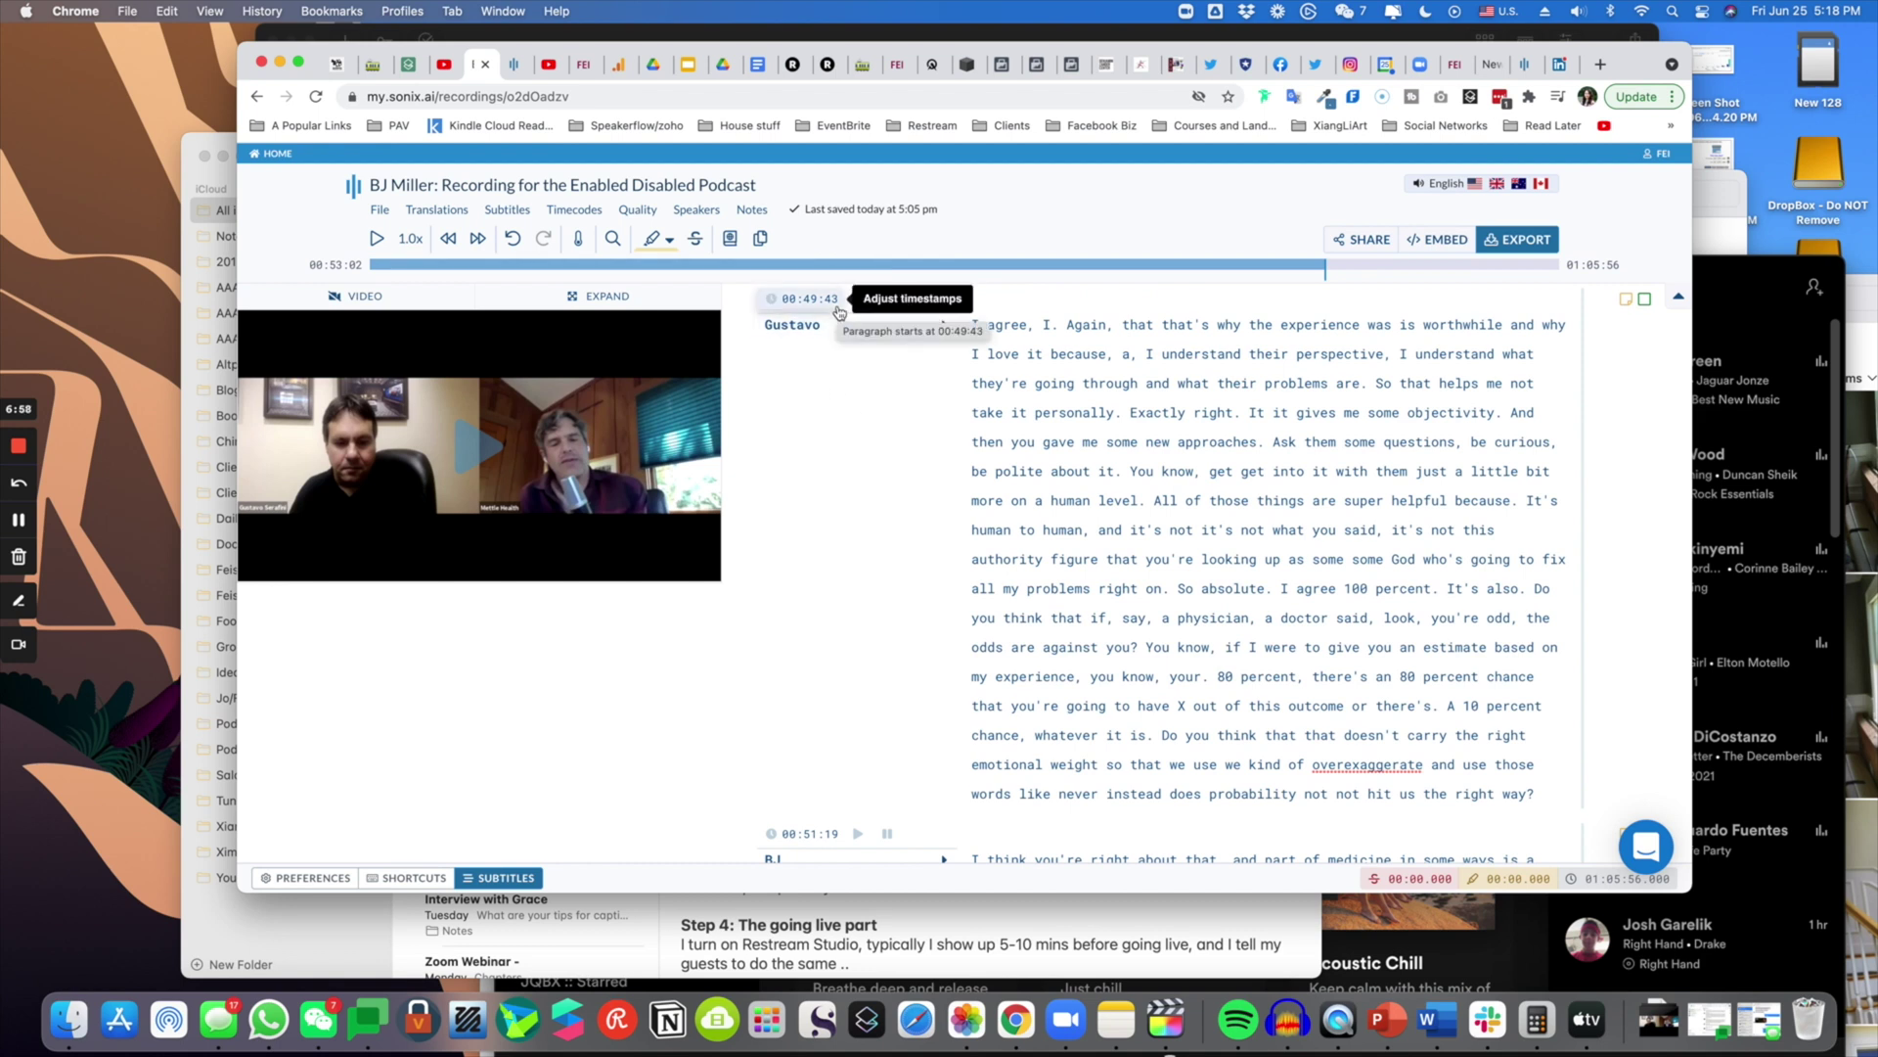
# - Highlight Gustavo's 00:49:43 paragraph from 'gain' to 'doctor said,'
pyautogui.moveTo(1081, 324); pyautogui.dragTo(1376, 636)
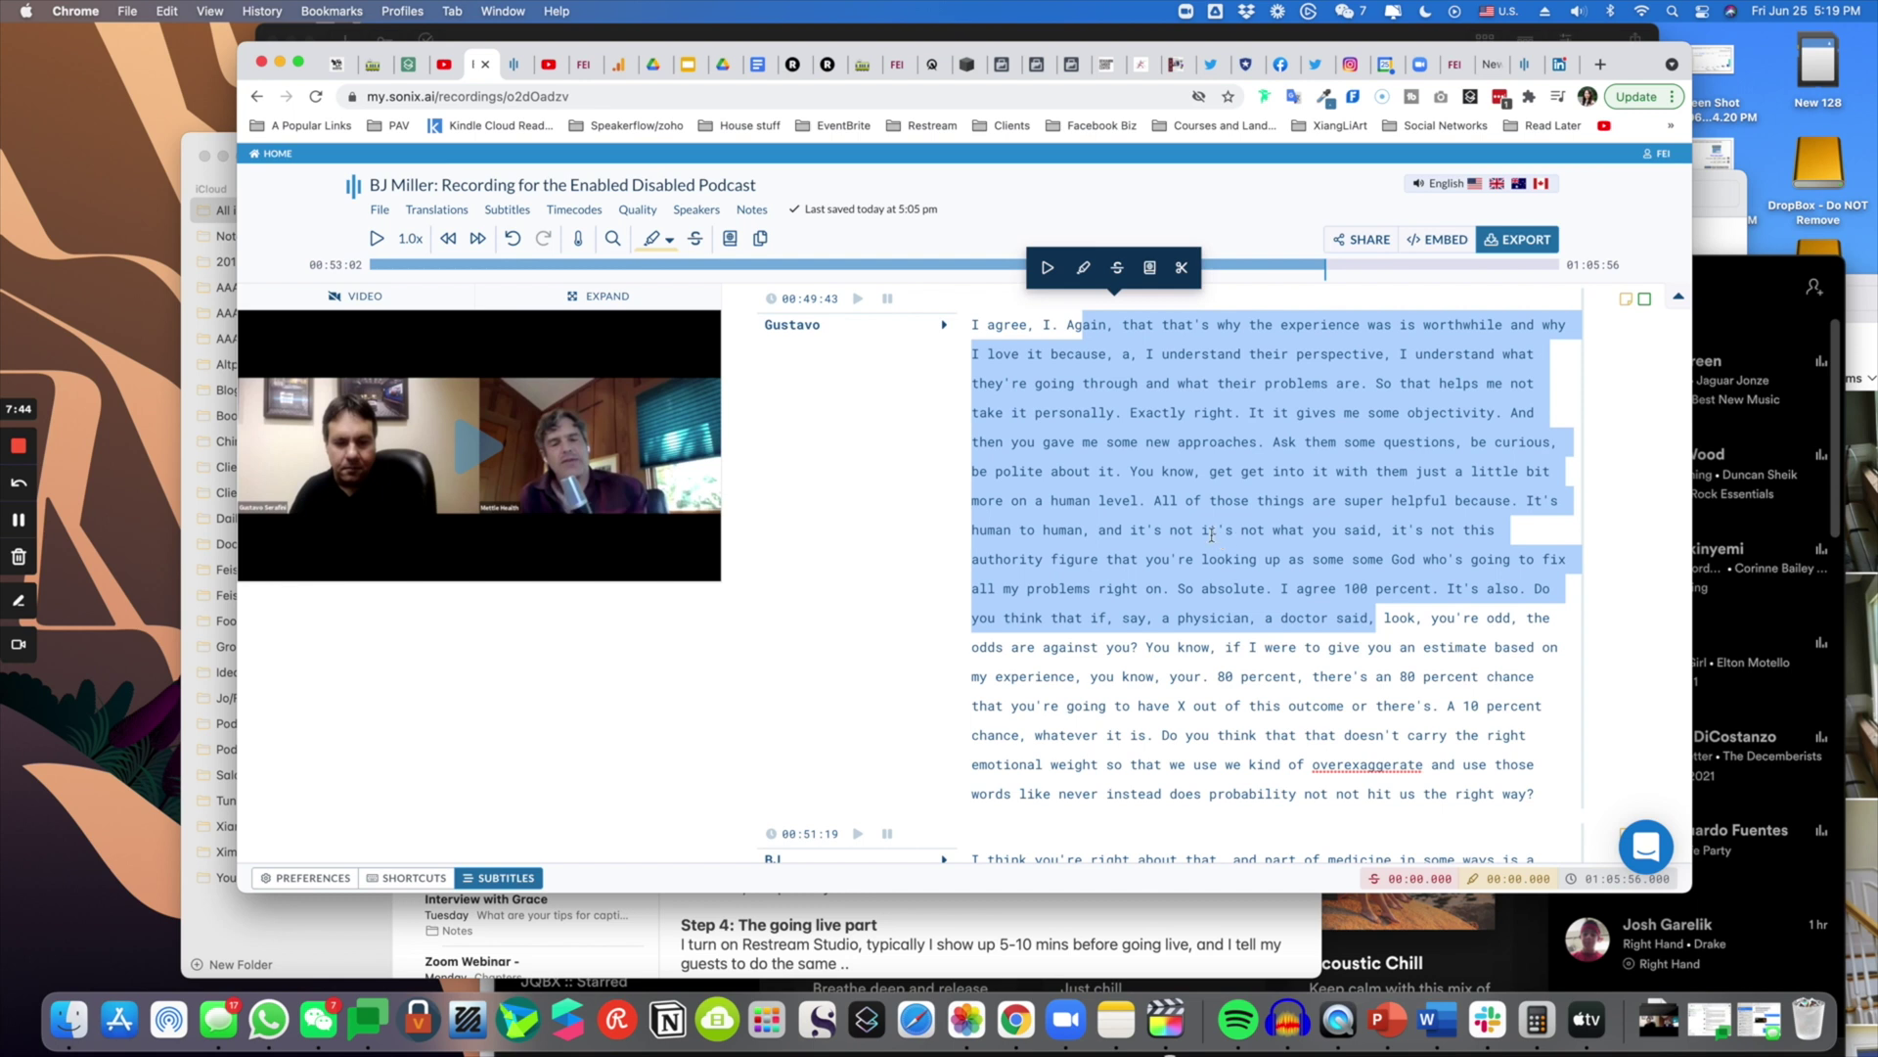
# - Open File > Clips created and scroll the details of the 1m 18s clip (53:01–54:20)
pyautogui.click(378, 211)
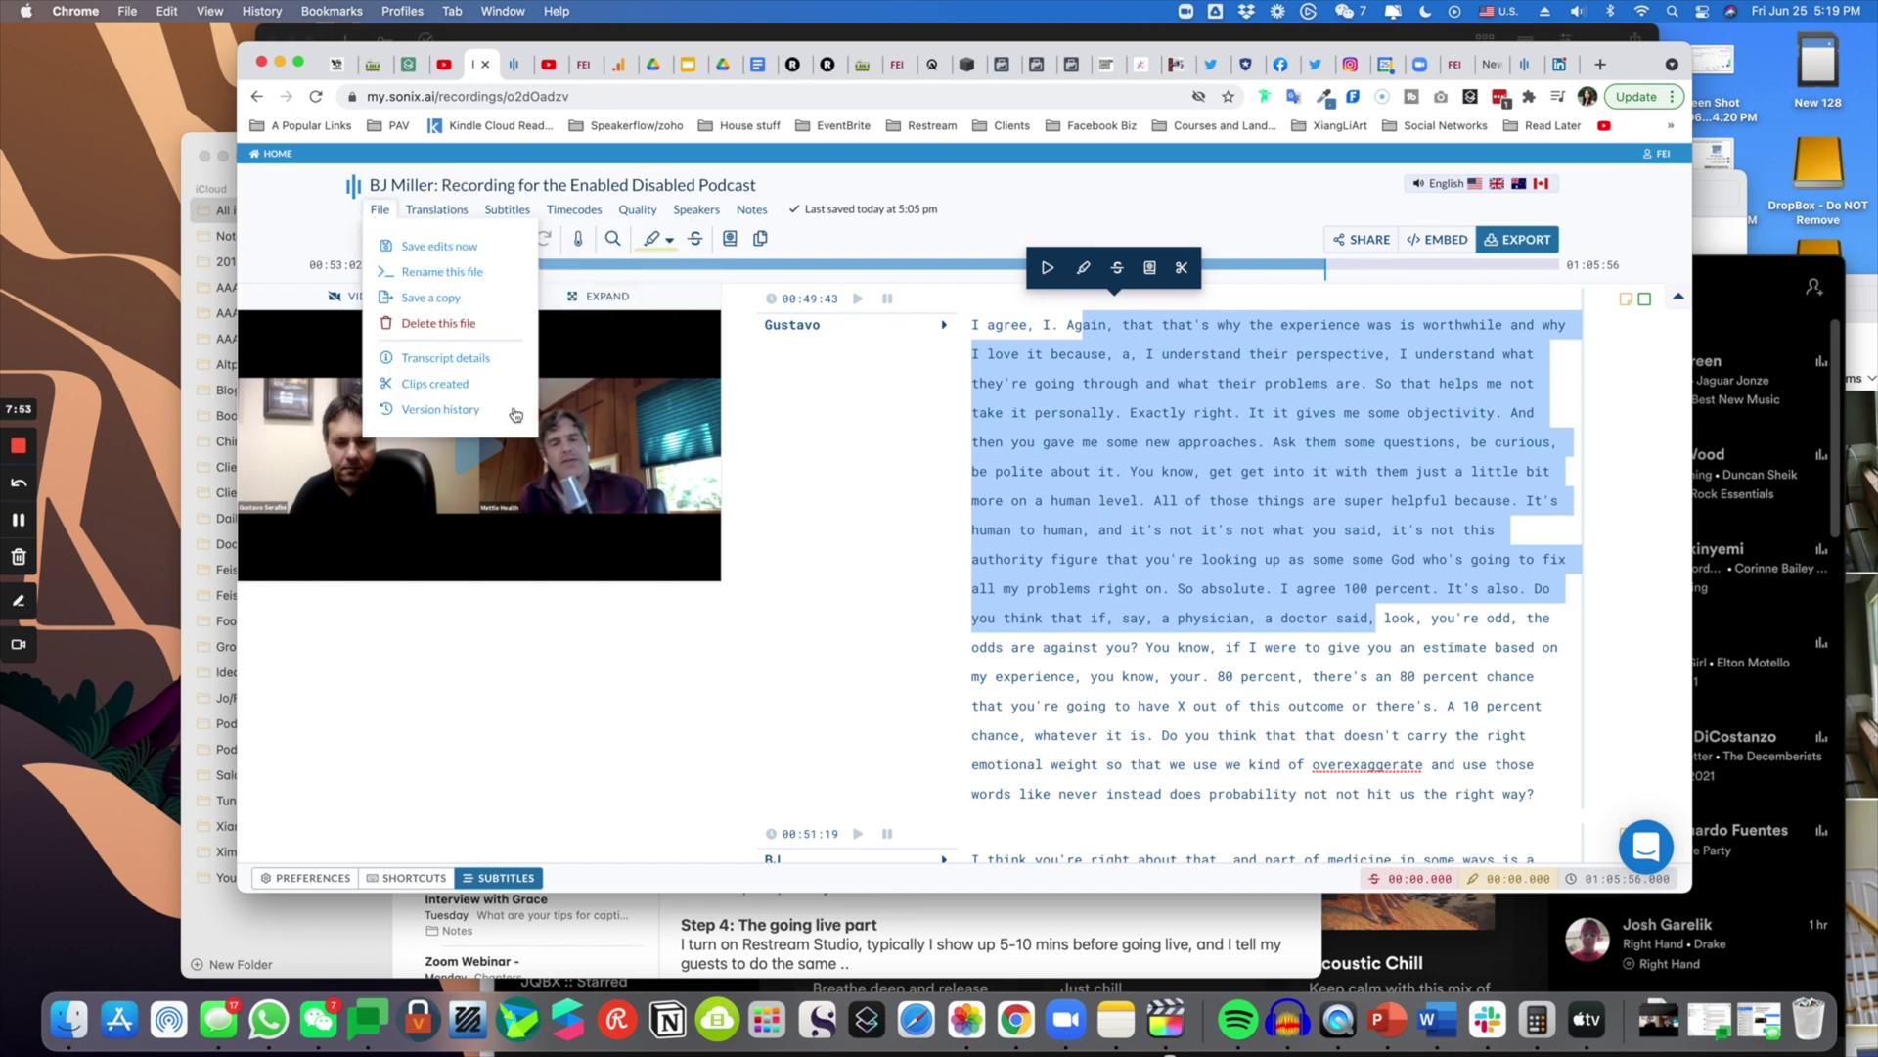
pyautogui.click(486, 389)
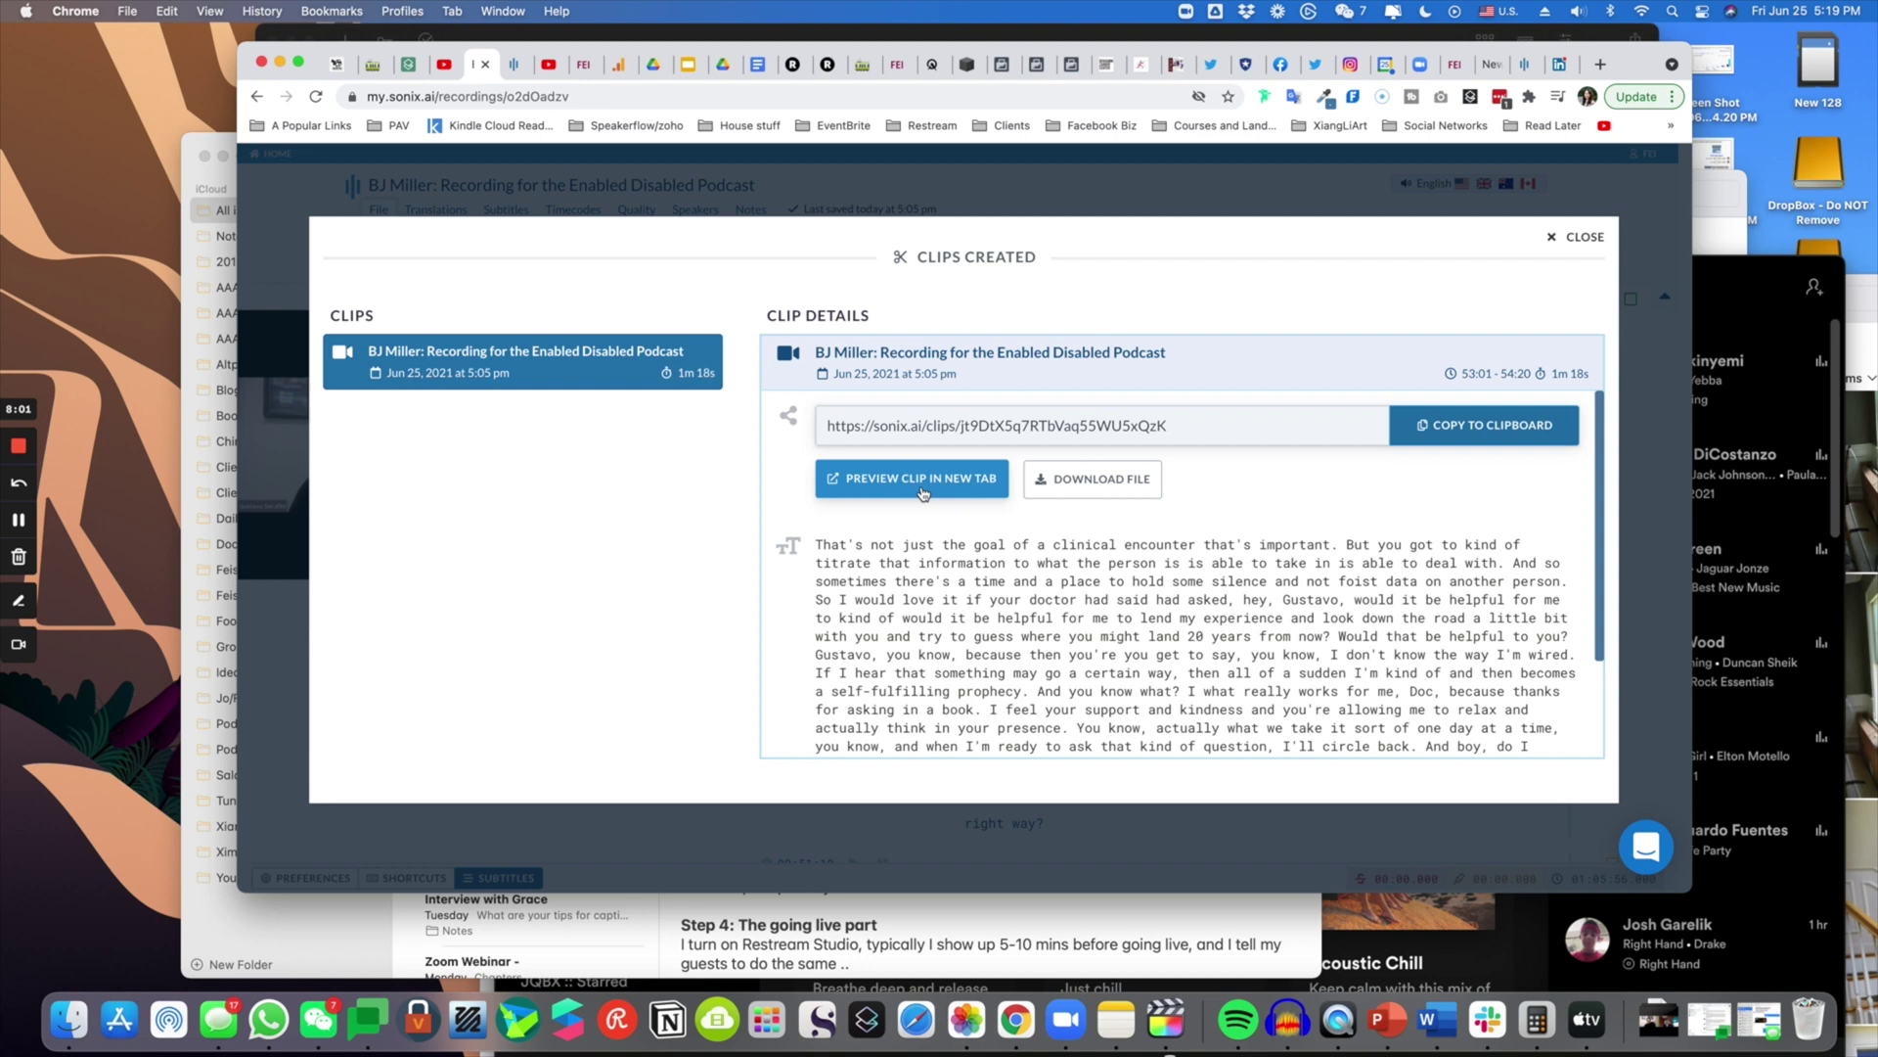
pyautogui.scroll(-1, 978, 479)
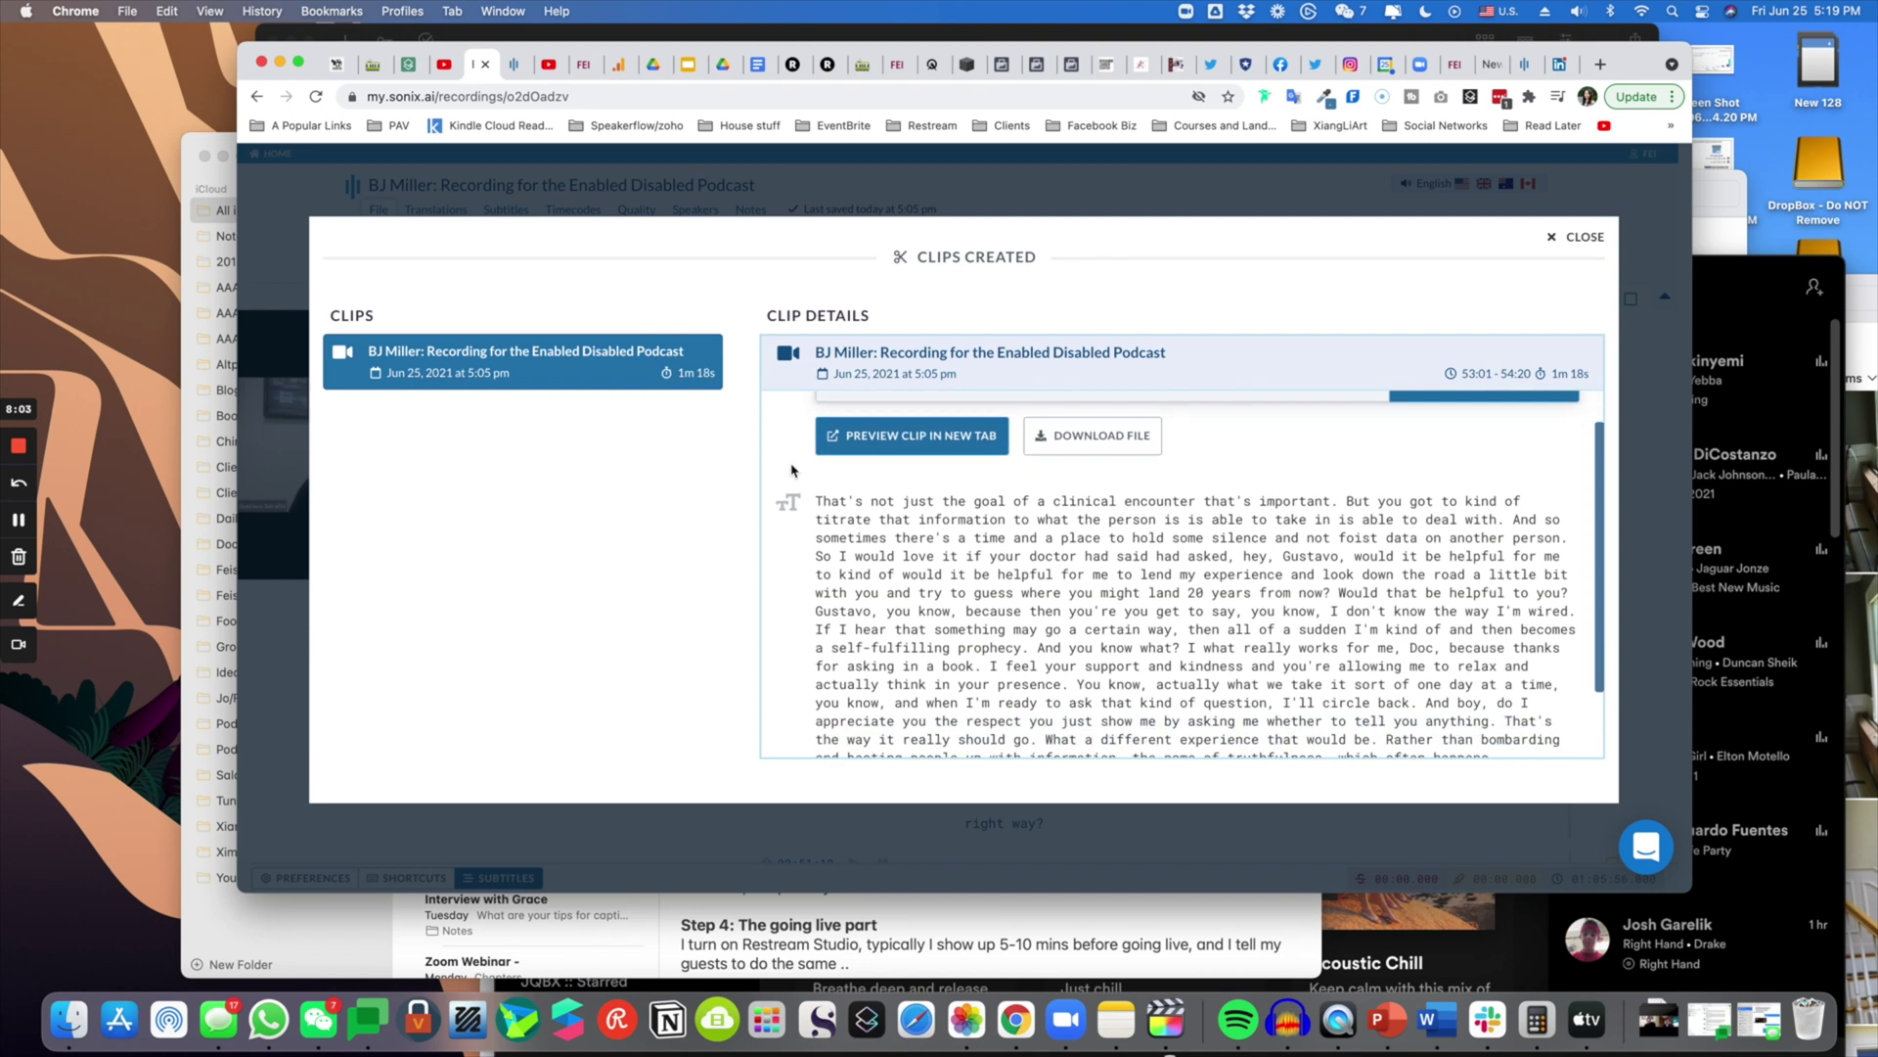
pyautogui.scroll(-2, 1117, 633)
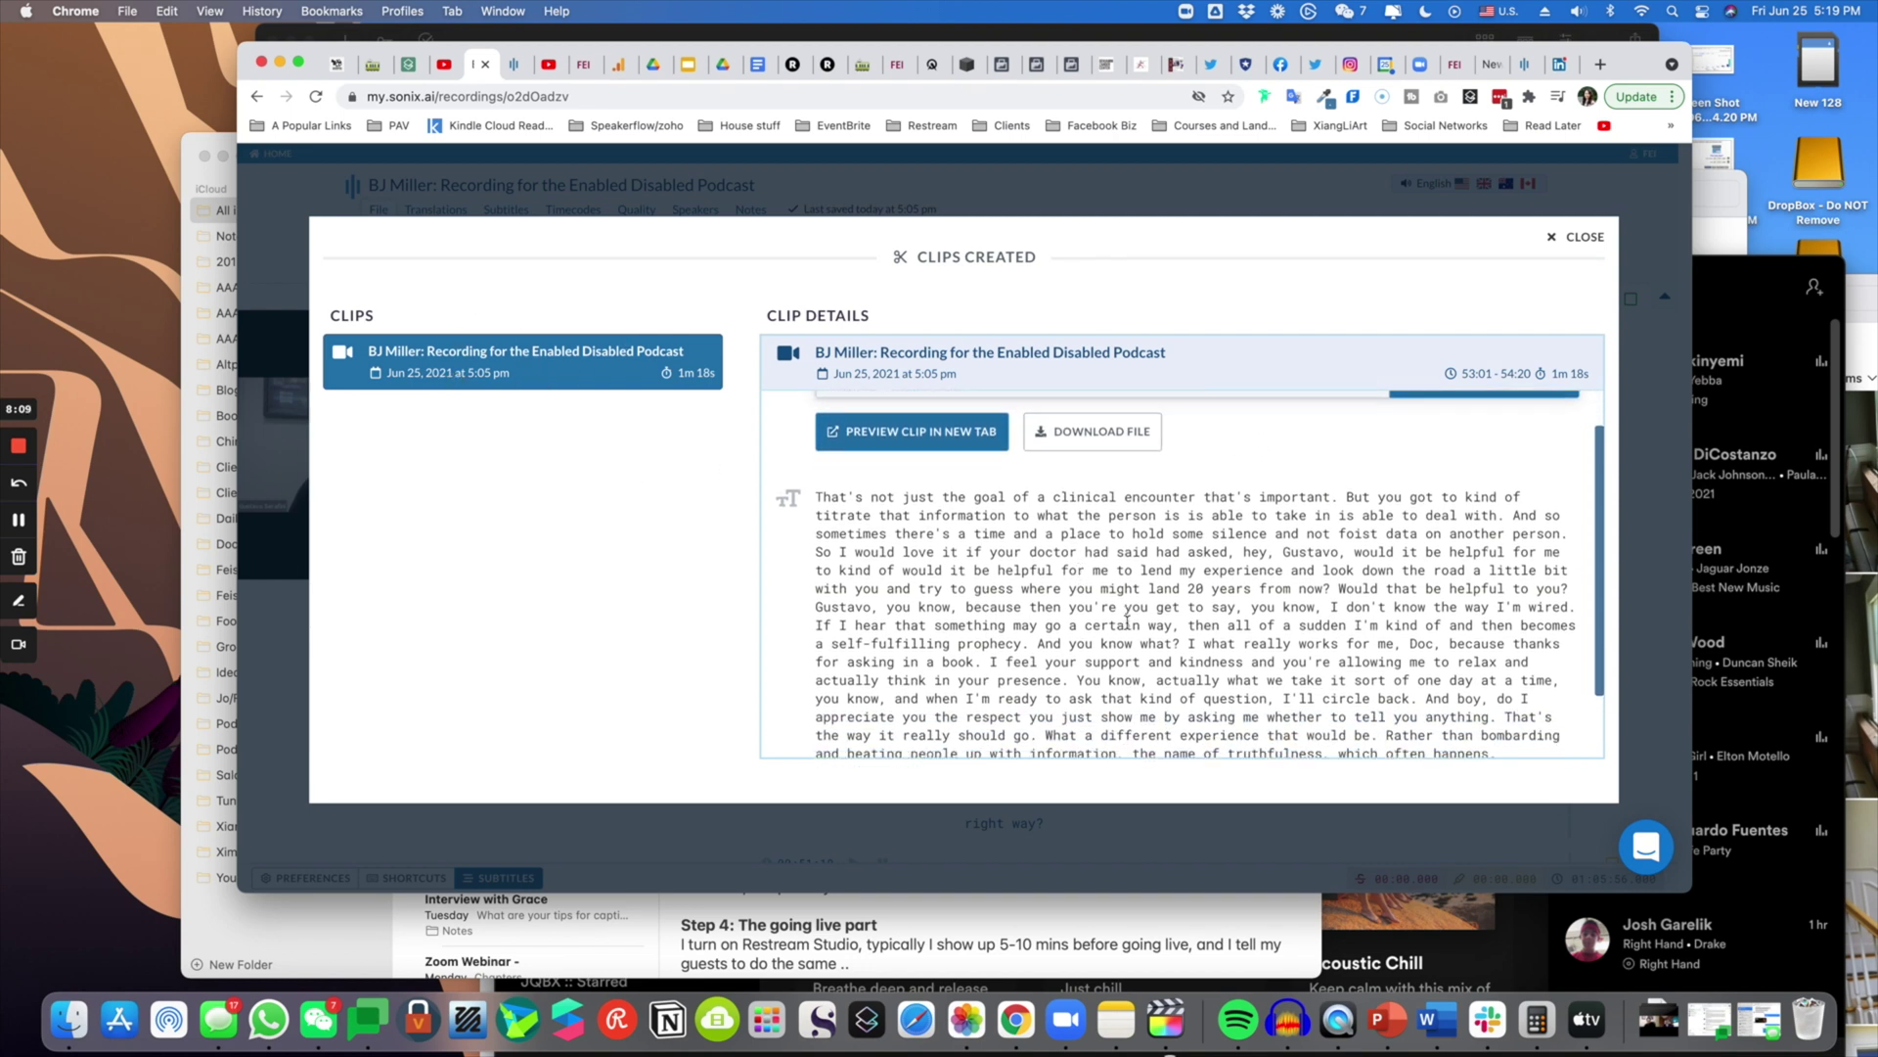